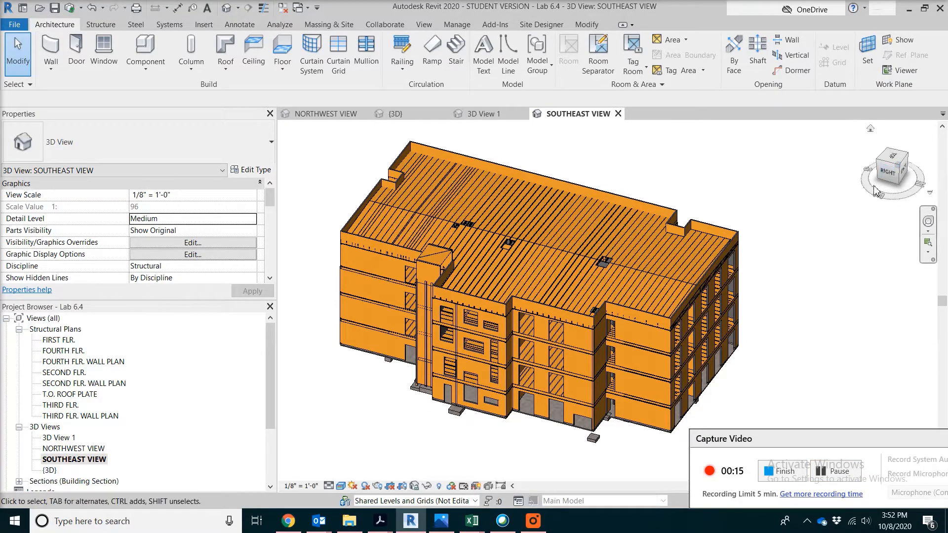
# - Orbit the 3D building model to examine its exterior walls from other sides
pyautogui.click(901, 170)
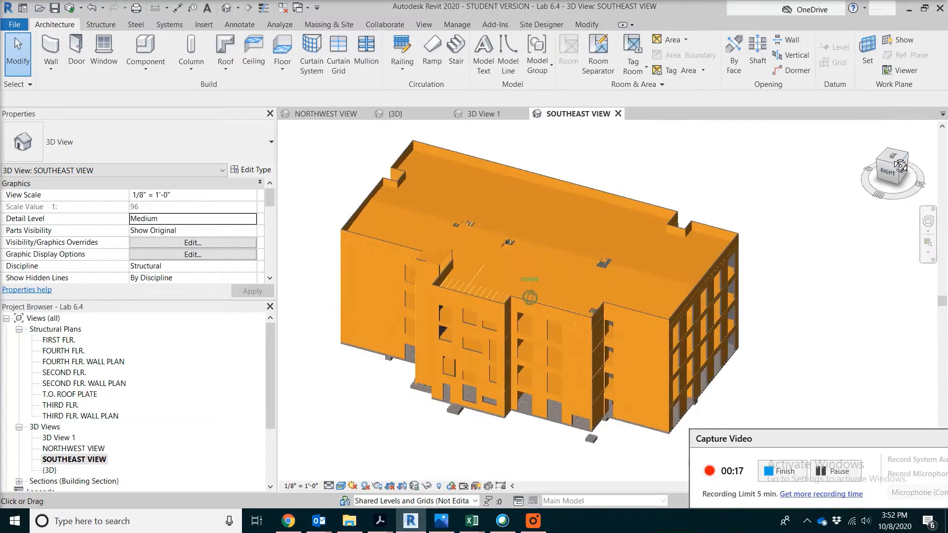
pyautogui.moveTo(902, 171)
pyautogui.mouseDown()
pyautogui.moveTo(881, 184)
pyautogui.moveTo(838, 151)
pyautogui.moveTo(805, 162)
pyautogui.moveTo(776, 156)
pyautogui.mouseUp()
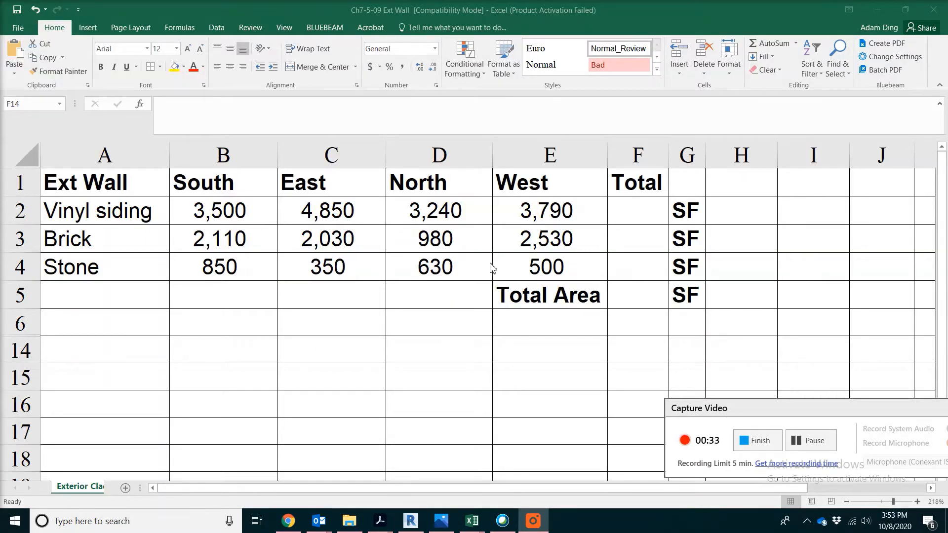
# - Sum the four elevations for vinyl siding in F2 with AutoSum and fill the formula through F4 for brick and stone
pyautogui.click(643, 213)
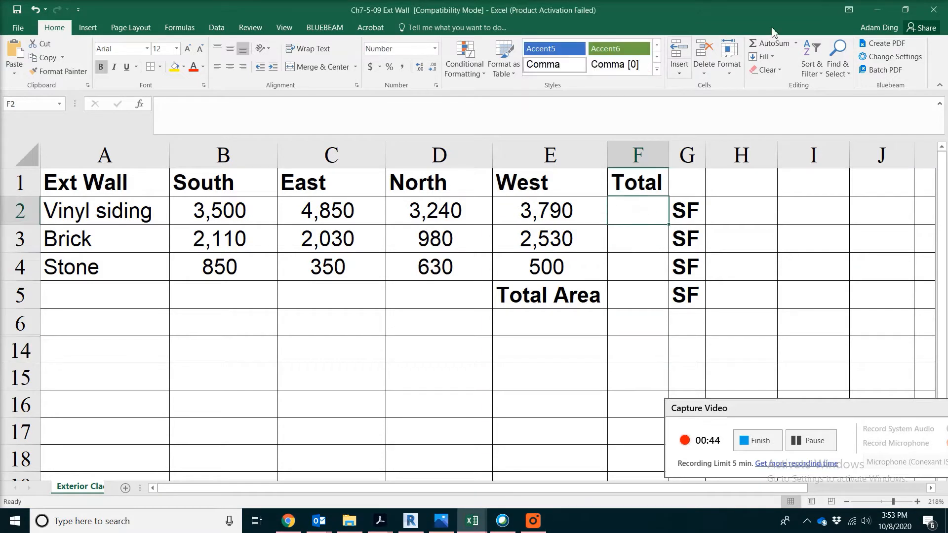
pyautogui.click(771, 44)
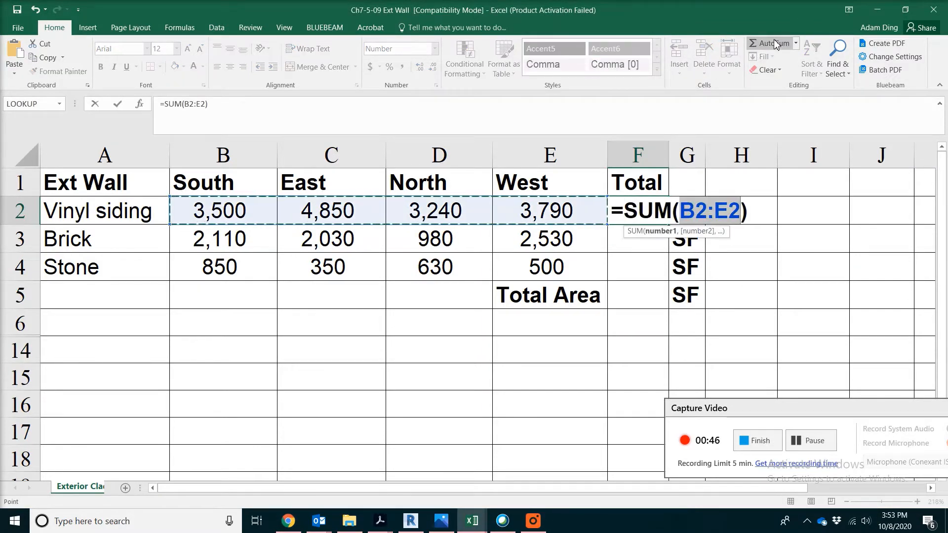
pyautogui.press('Return')
pyautogui.click(623, 207)
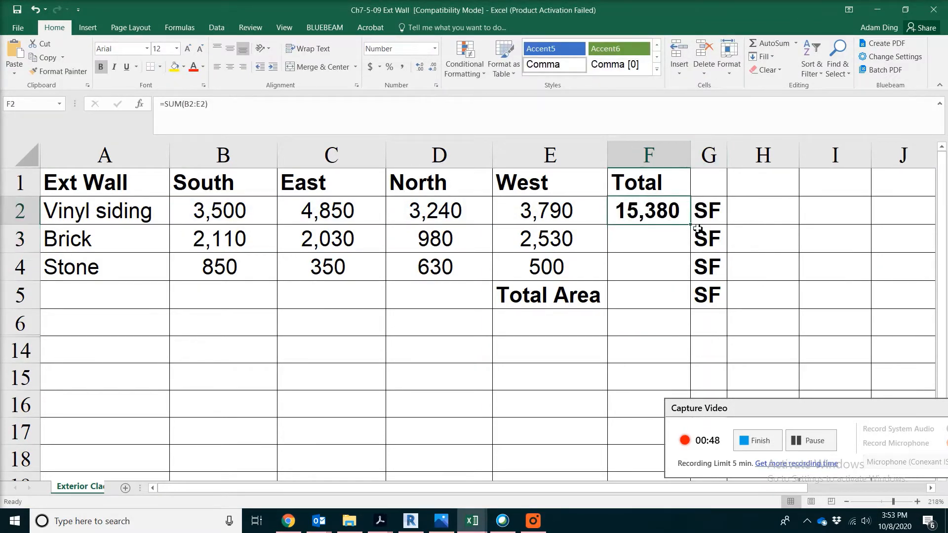
pyautogui.moveTo(694, 225); pyautogui.dragTo(683, 269)
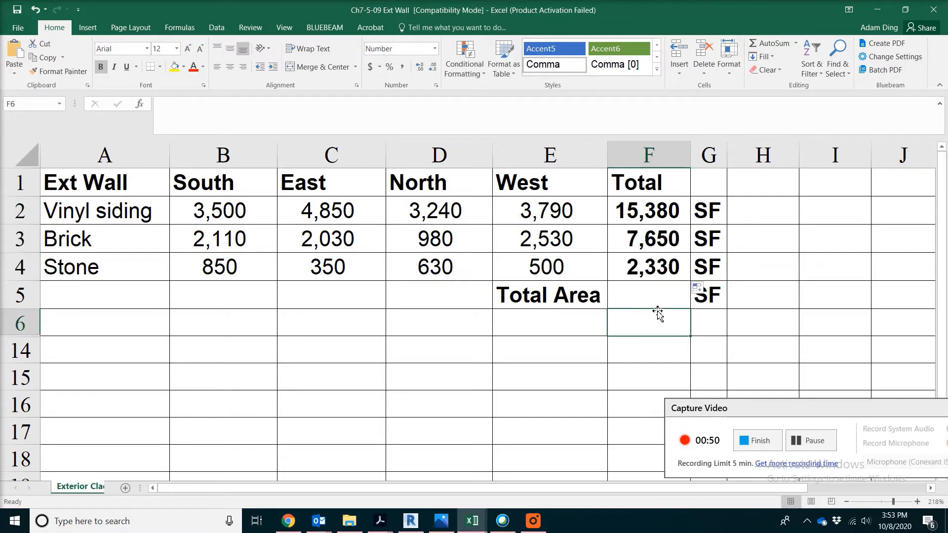
# - Calculate the total exterior wall area in F5 as the AutoSum of F2:F4
pyautogui.click(663, 296)
pyautogui.click(776, 43)
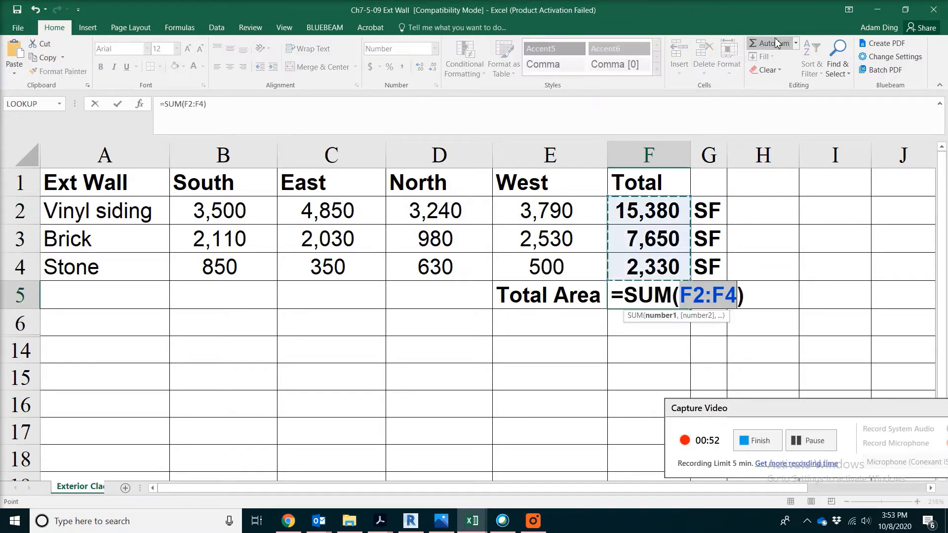
pyautogui.press('Return')
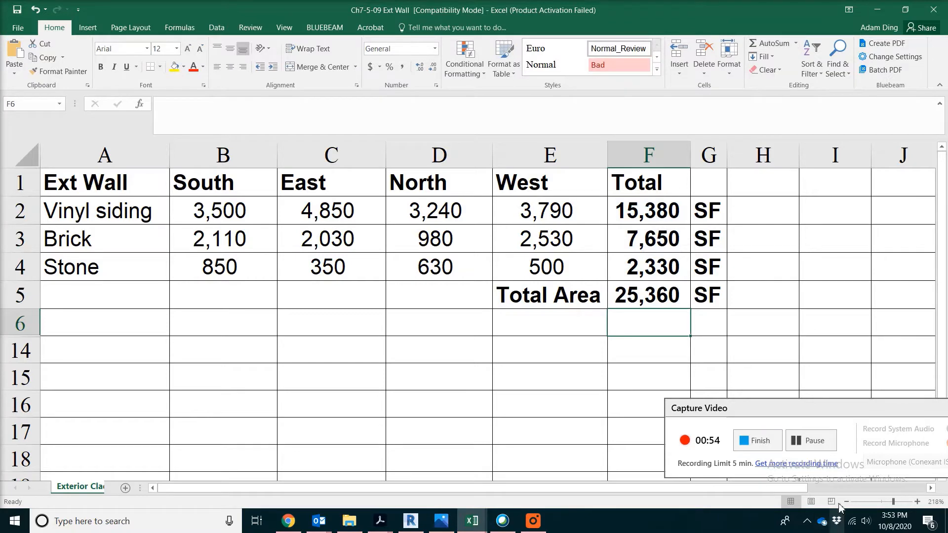
pyautogui.click(811, 440)
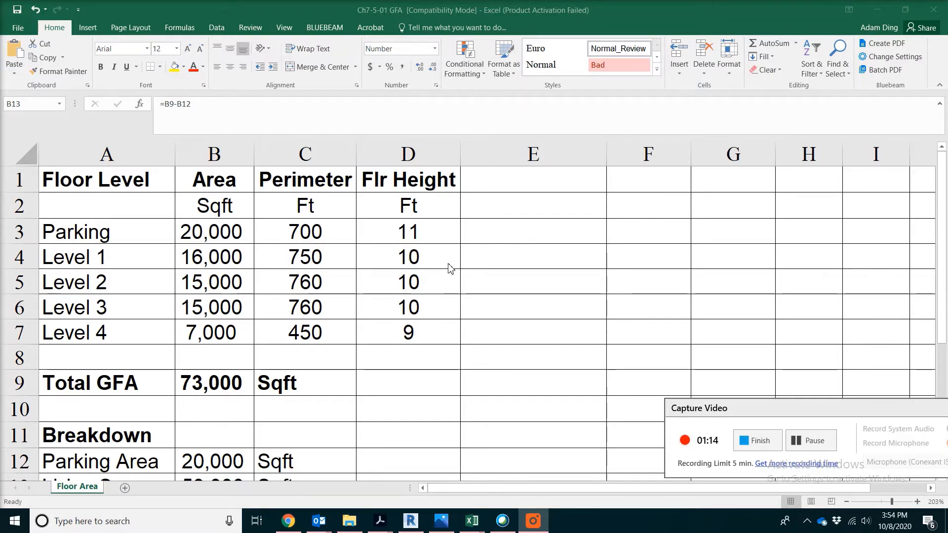
# - Add the column heading "Ext Wall Area" in cell E1 of the floor area sheet
pyautogui.click(542, 184)
pyautogui.write('Ext ')
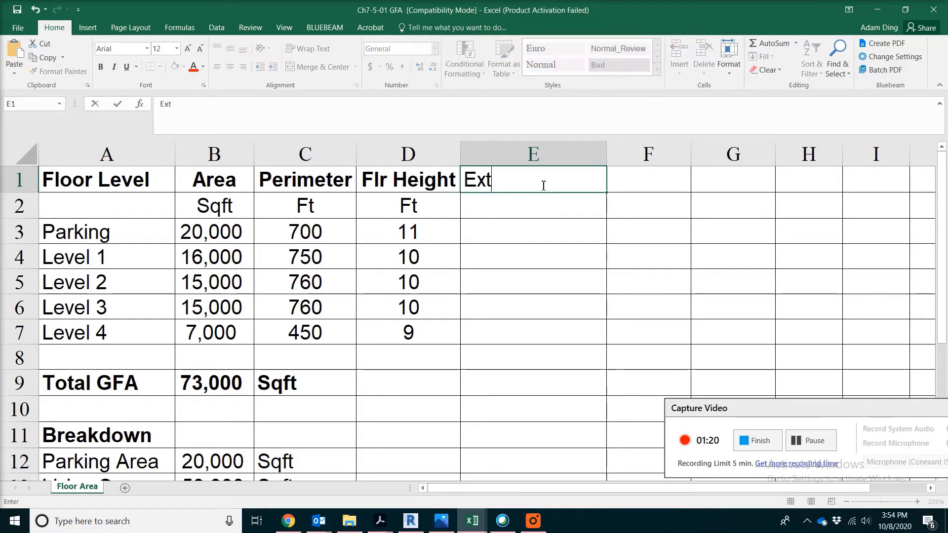
pyautogui.write('Wall Area')
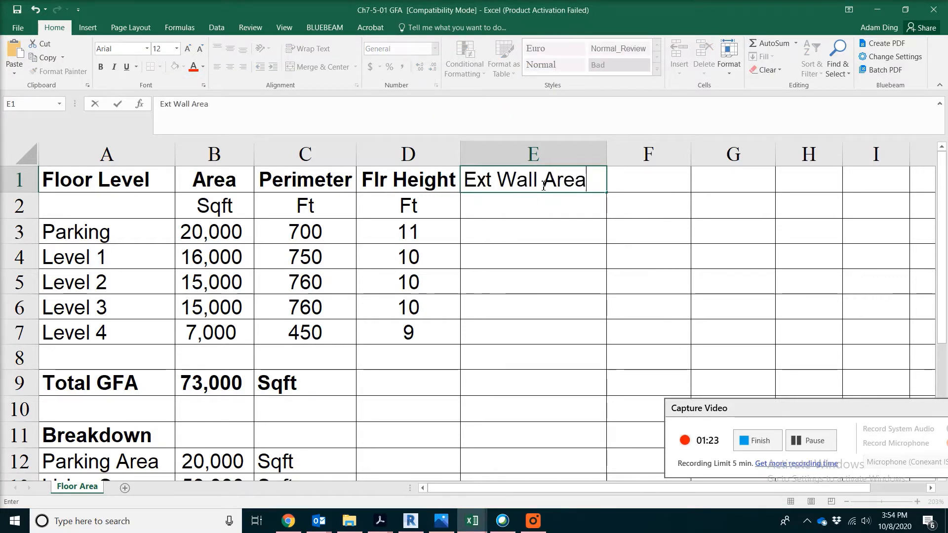
pyautogui.press('Return')
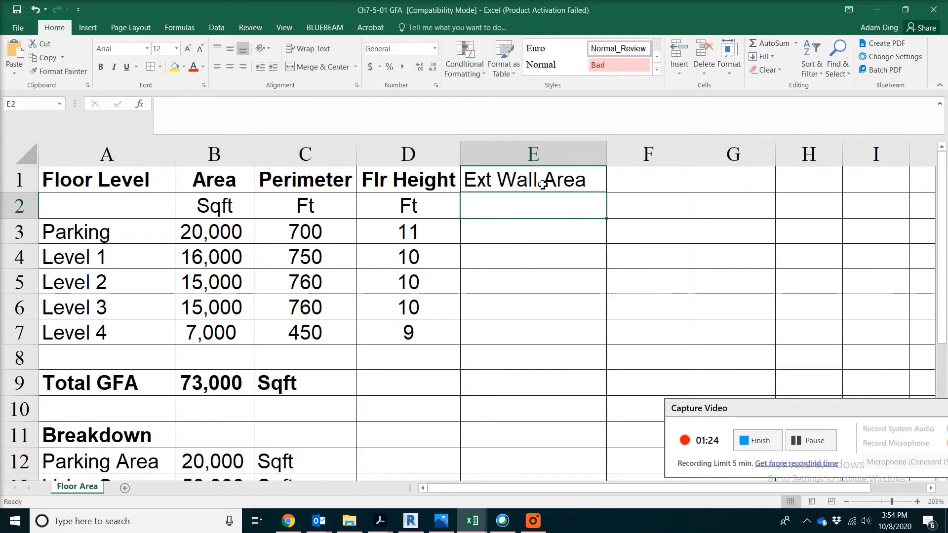
# - Calculate the Level 1 exterior wall area in E4 as =C4*D4 and fill the formula through E7 for Level 4
pyautogui.click(308, 254)
pyautogui.click(420, 255)
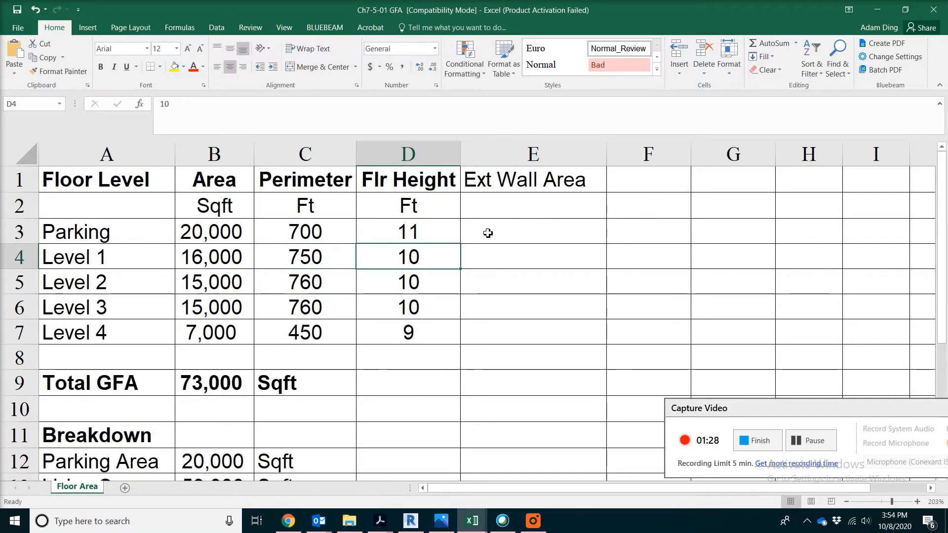
pyautogui.click(520, 233)
pyautogui.click(539, 255)
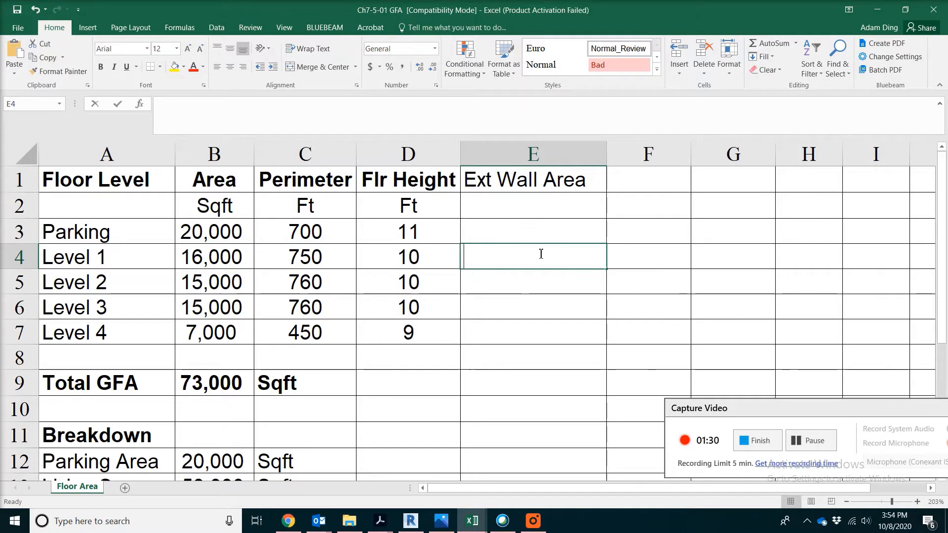
pyautogui.write('=')
pyautogui.click(346, 257)
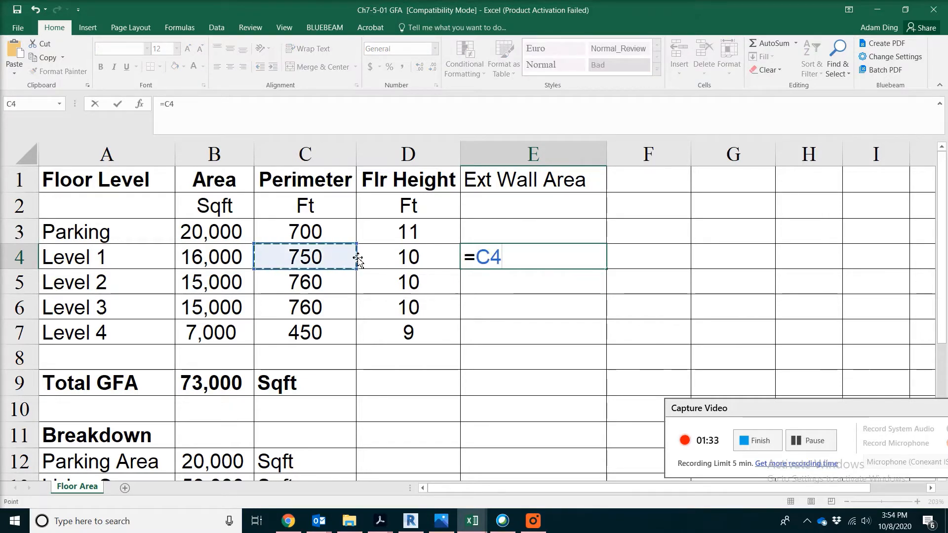
pyautogui.write('*')
pyautogui.click(434, 249)
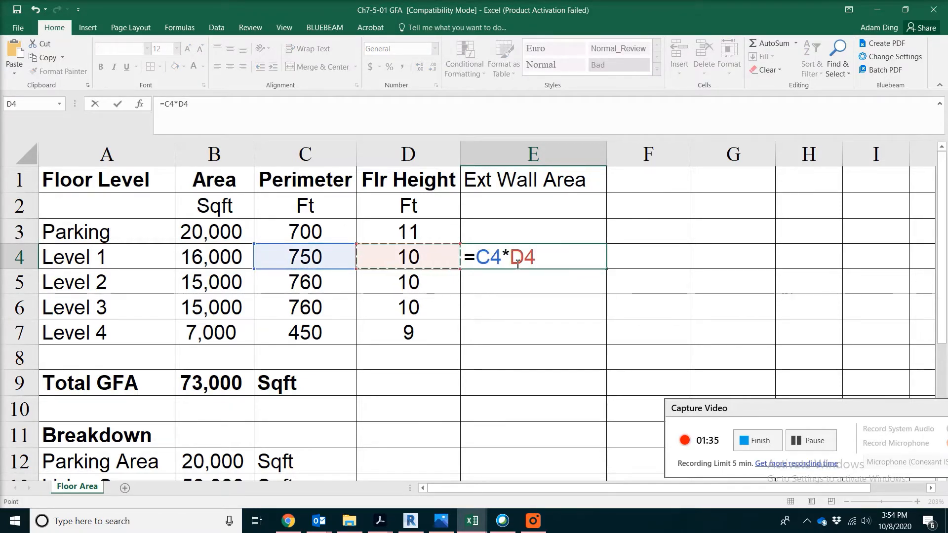
pyautogui.press('Return')
pyautogui.click(533, 258)
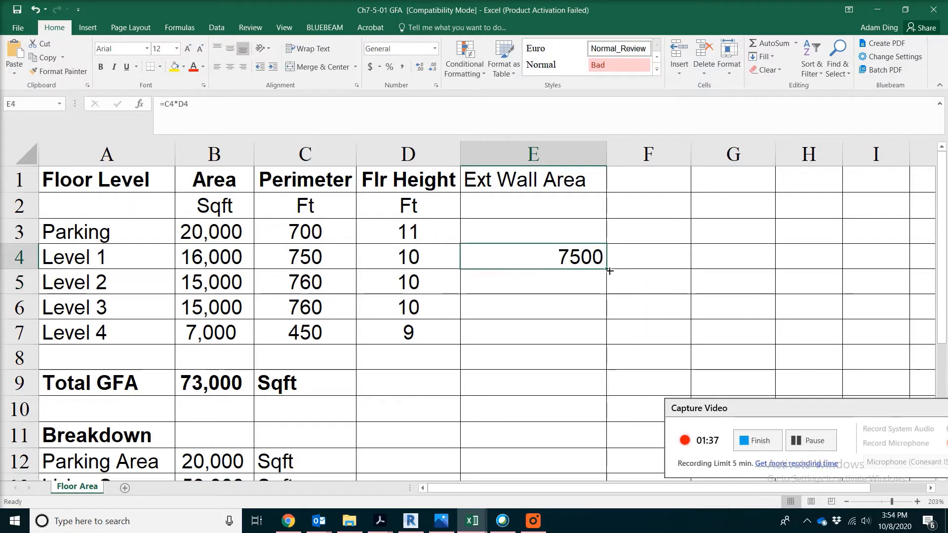
pyautogui.moveTo(606, 268); pyautogui.dragTo(603, 340)
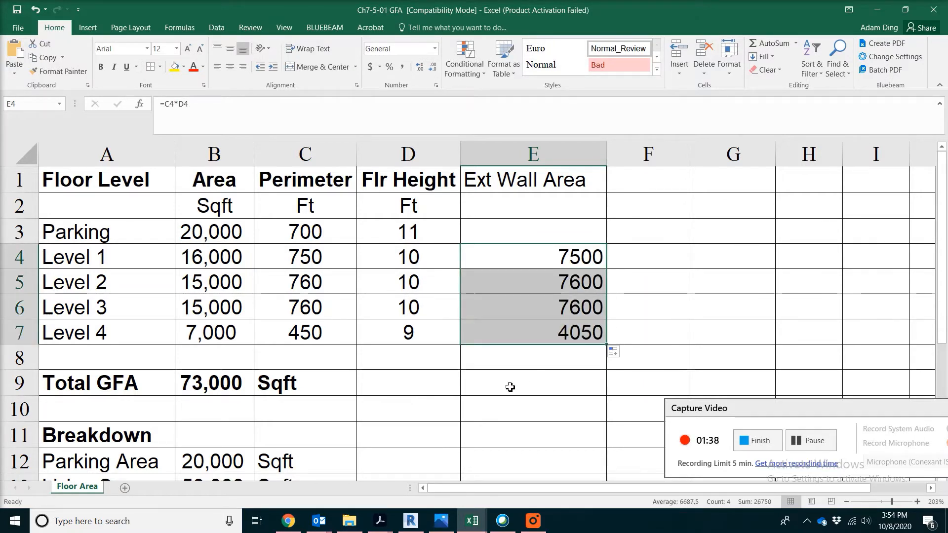
# - Sum the exterior wall areas of Levels 1 to 4 in cell E9 with AutoSum
pyautogui.click(508, 390)
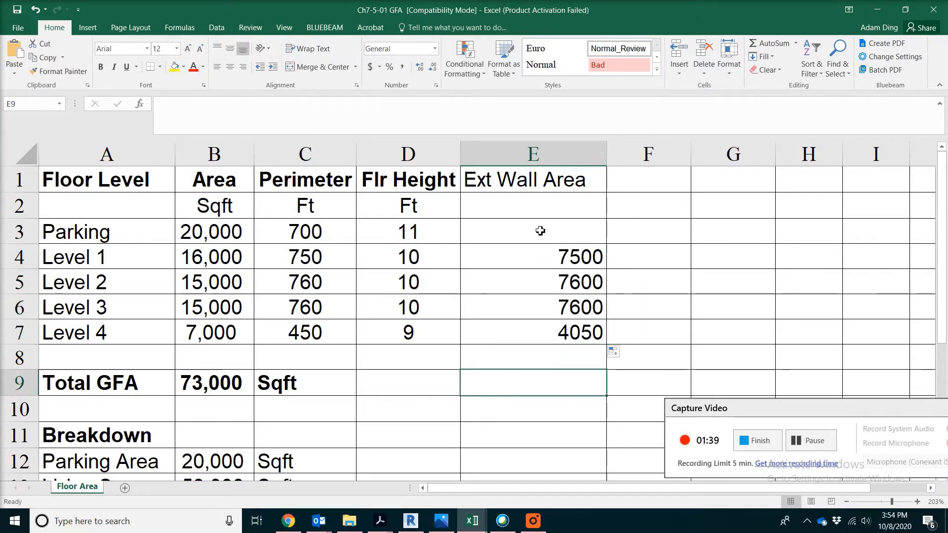
pyautogui.click(778, 47)
pyautogui.press('Return')
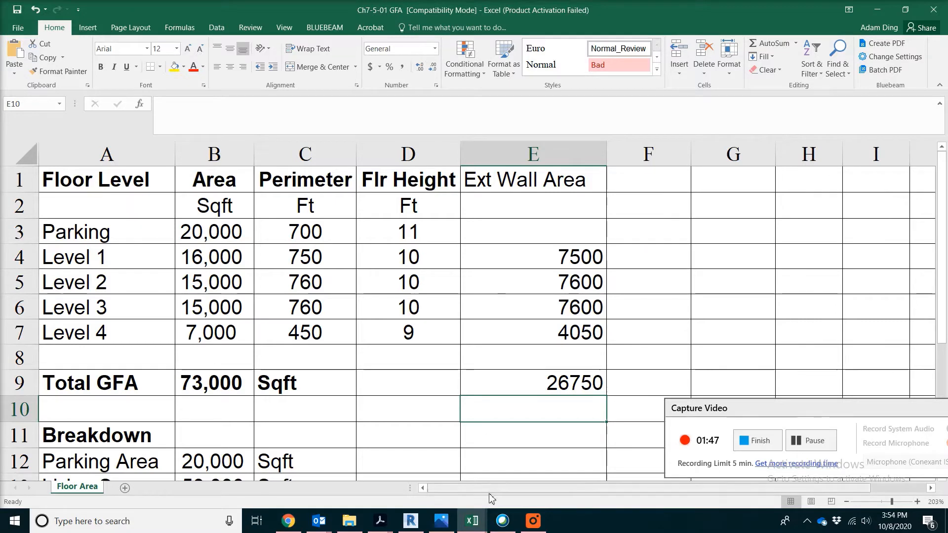
# - Switch to the Ch7-5-09 Ext Wall workbook and check the Total Area in F5 for comparison
pyautogui.moveTo(475, 528)
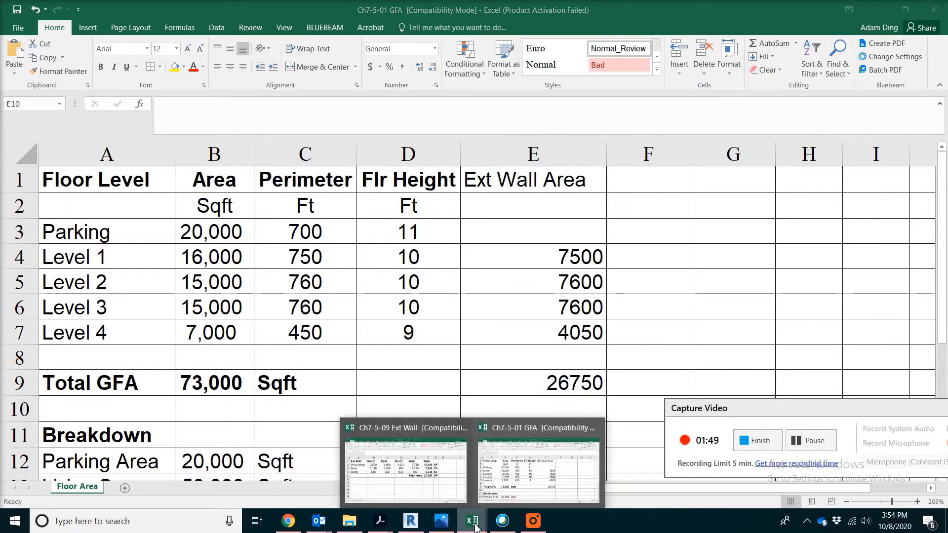
pyautogui.click(447, 494)
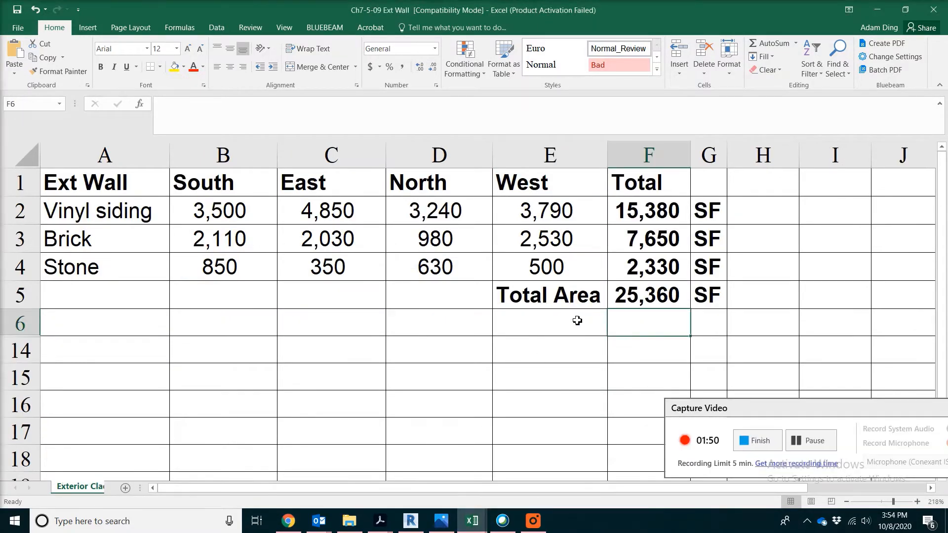
pyautogui.click(615, 294)
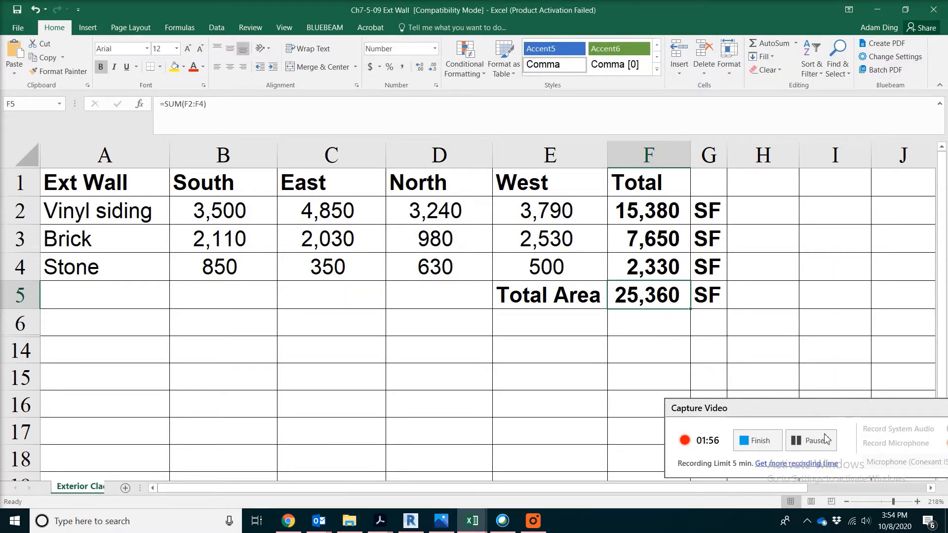
# - Switch to Revit and view the building model from the top to examine the notches in its perimeter walls
pyautogui.hotkey('alt', 'Tab')
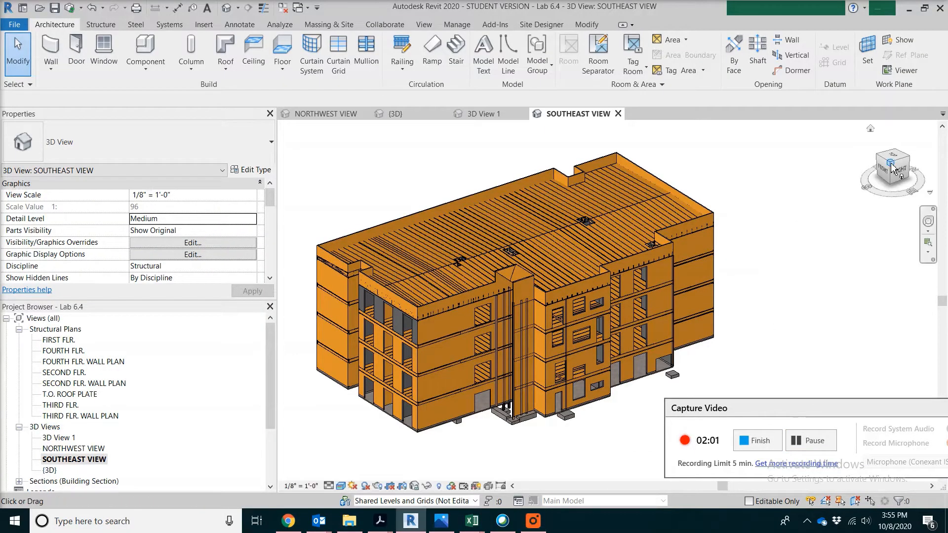
pyautogui.moveTo(891, 174)
pyautogui.mouseDown()
pyautogui.moveTo(850, 283)
pyautogui.moveTo(332, 283)
pyautogui.mouseUp()
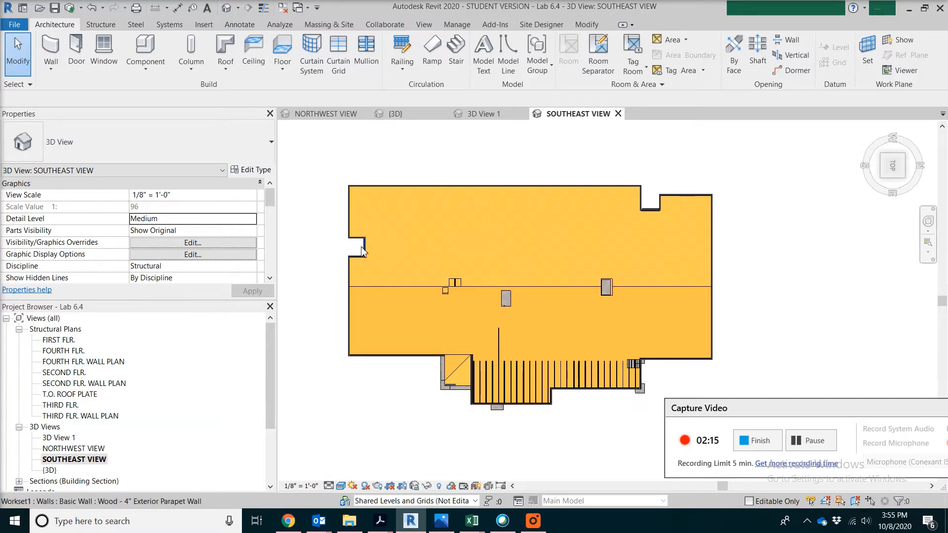
pyautogui.scroll(5, 357, 247)
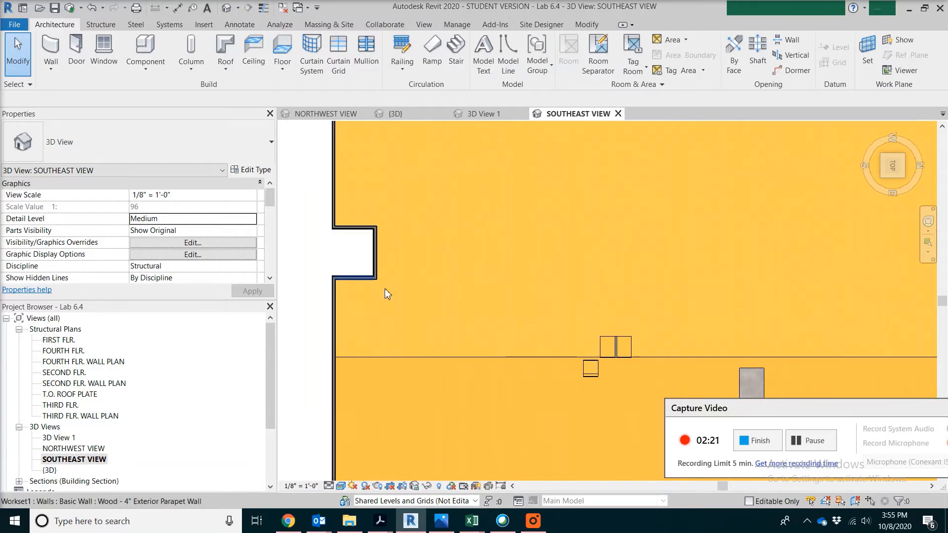
pyautogui.scroll(-2, 396, 293)
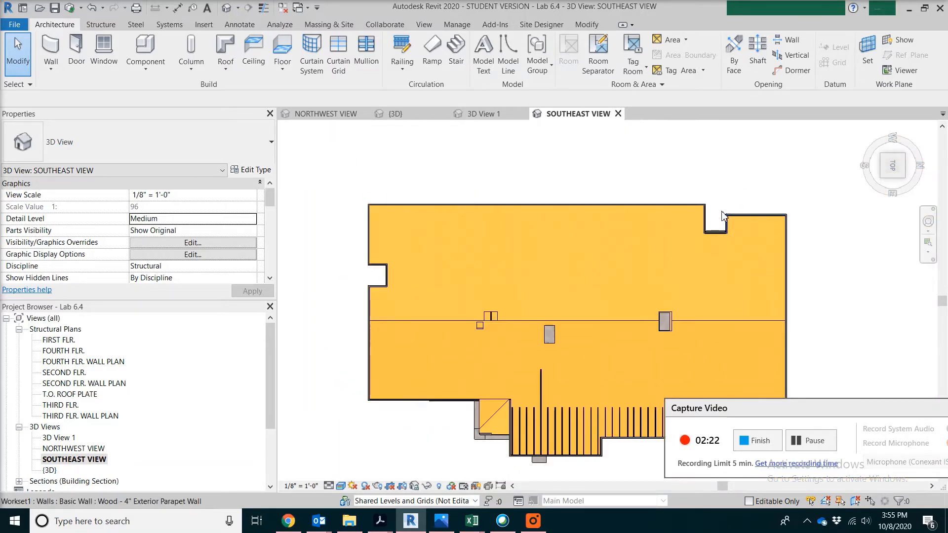
pyautogui.scroll(1, 718, 224)
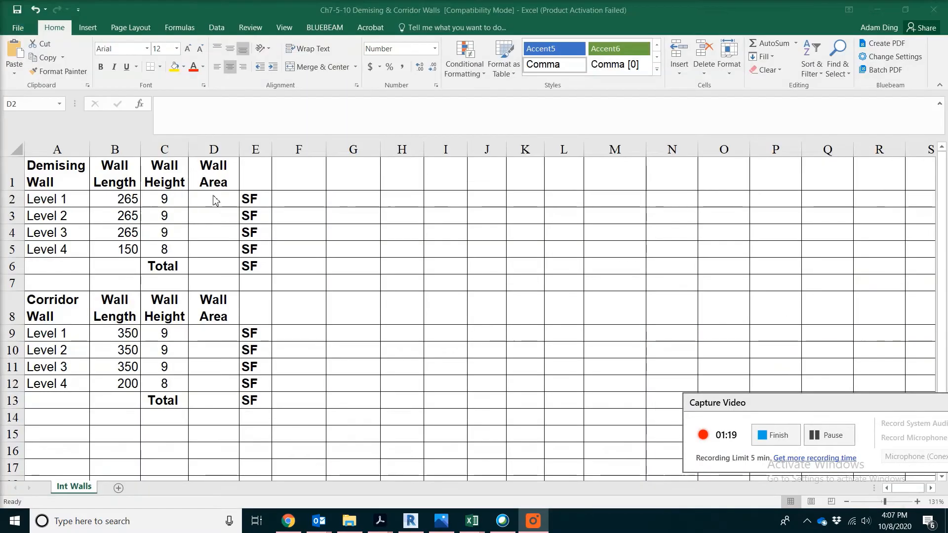
# - Calculate the Level 1 demising wall area in D2 as =B2*C2 and fill the formula through D5 for Level 4
pyautogui.click(210, 201)
pyautogui.write('=')
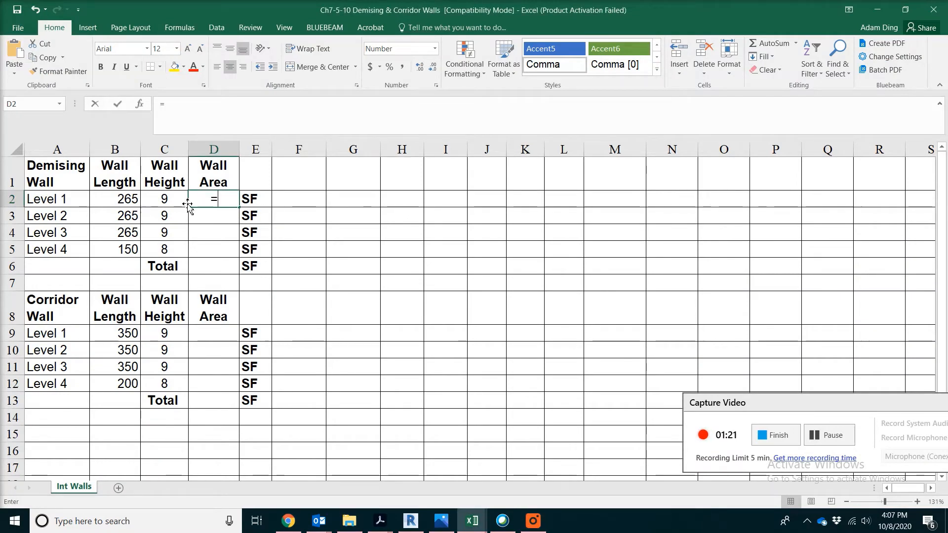
pyautogui.click(120, 202)
pyautogui.write('*')
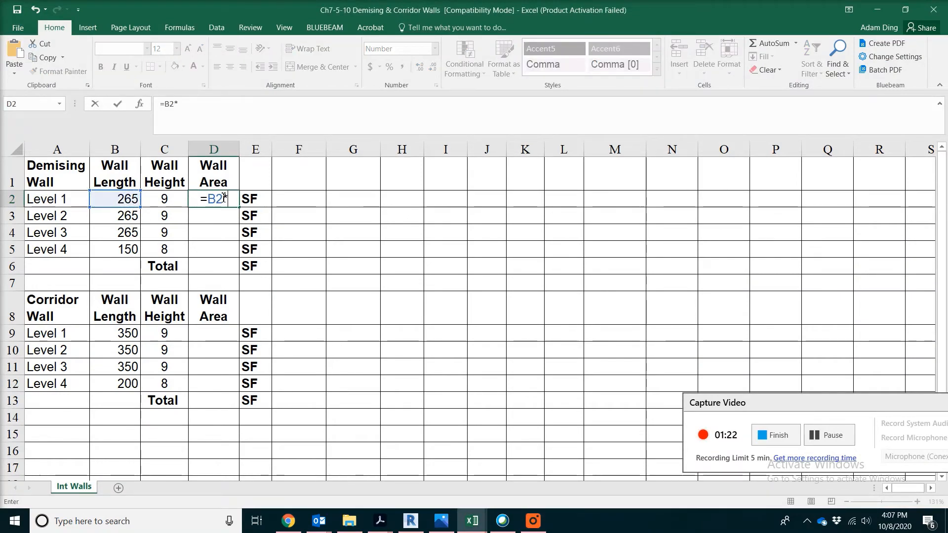
pyautogui.click(170, 210)
pyautogui.click(171, 204)
pyautogui.press('Return')
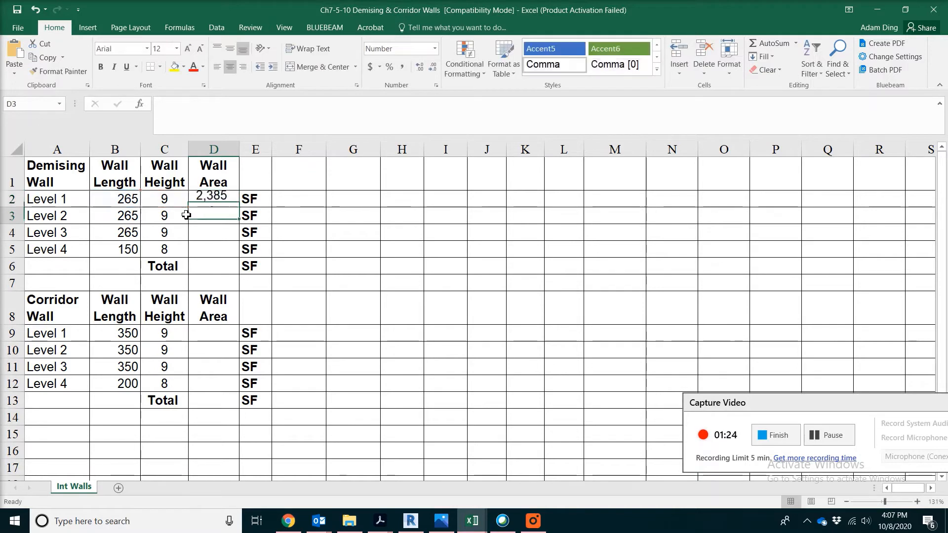
pyautogui.click(214, 203)
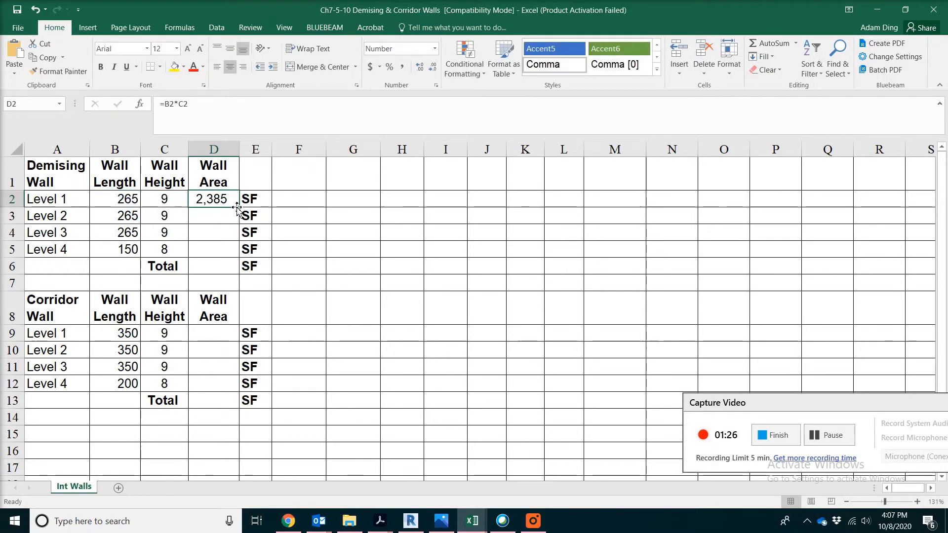
pyautogui.moveTo(239, 207); pyautogui.dragTo(230, 253)
# - Total the demising wall areas in D6 with =SUM(D2:D5)
pyautogui.click(213, 265)
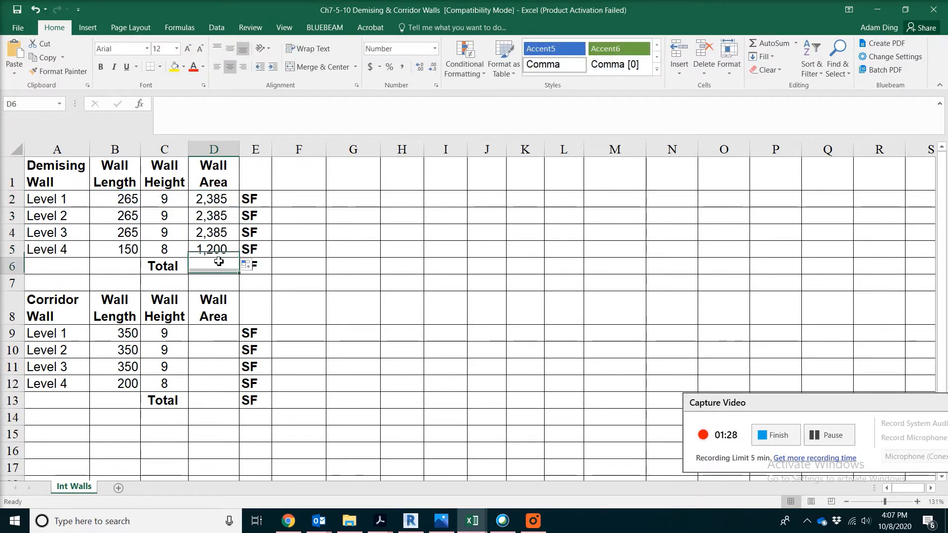
pyautogui.click(757, 44)
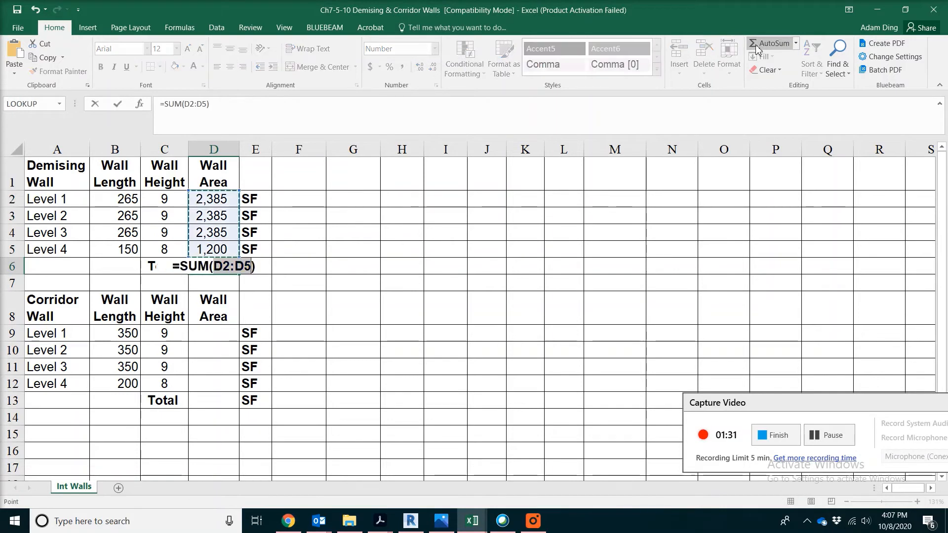
pyautogui.click(757, 45)
# - Calculate the Level 1 corridor wall area in D9 as =B9*C9 and fill the formula through D12 for Level 4
pyautogui.click(213, 334)
pyautogui.write('=')
pyautogui.click(119, 333)
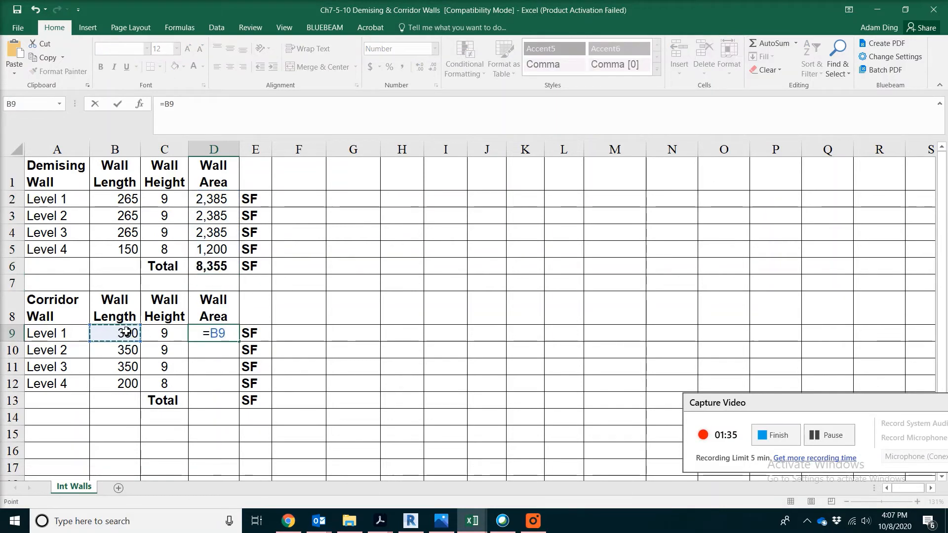
pyautogui.write('*')
pyautogui.click(171, 338)
pyautogui.hotkey('ctrl', 'Return')
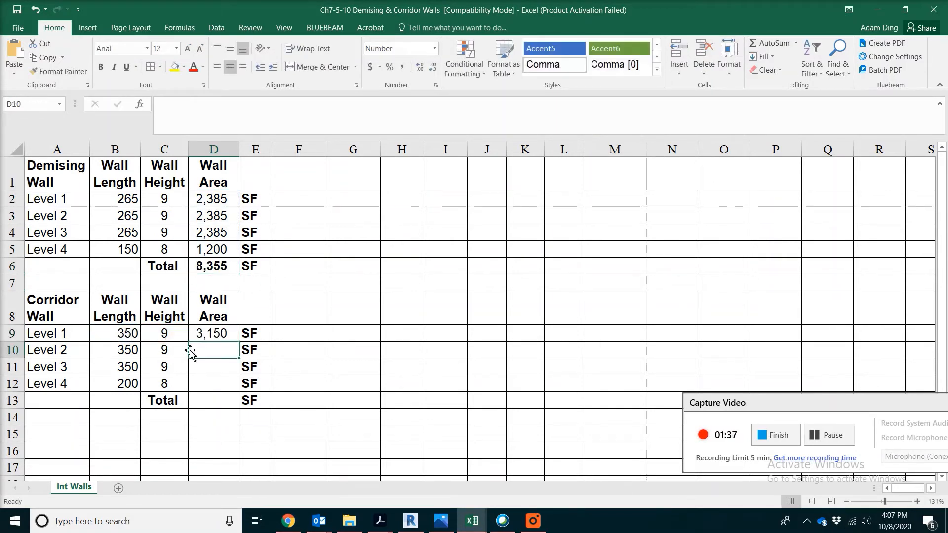
pyautogui.moveTo(240, 342); pyautogui.dragTo(240, 392)
# - Total the corridor wall areas in D13 with =SUM(D9:D12)
pyautogui.click(225, 400)
pyautogui.click(773, 47)
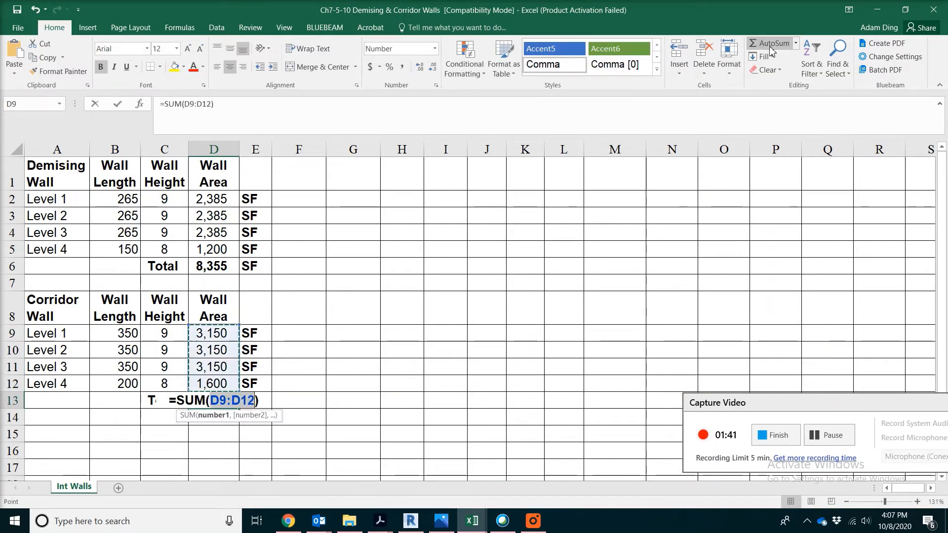
pyautogui.press('Return')
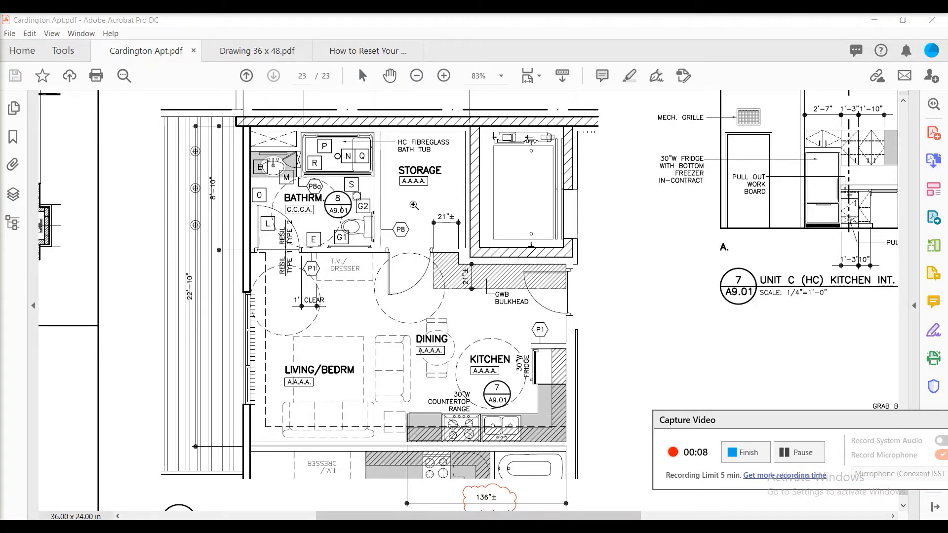
# - Switch to the Ch7-5-11 Unit Walls workbook in Excel and write the Level 1 wall length formula =SUMPRODUCT(B2:D2*B8:D8) in B11
pyautogui.hotkey('alt', 'Tab')
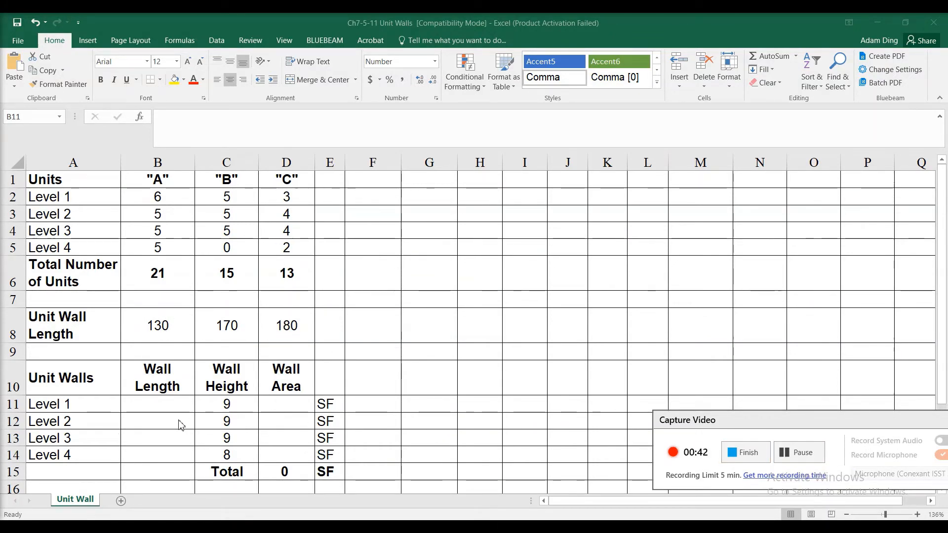
pyautogui.click(159, 401)
pyautogui.write('=')
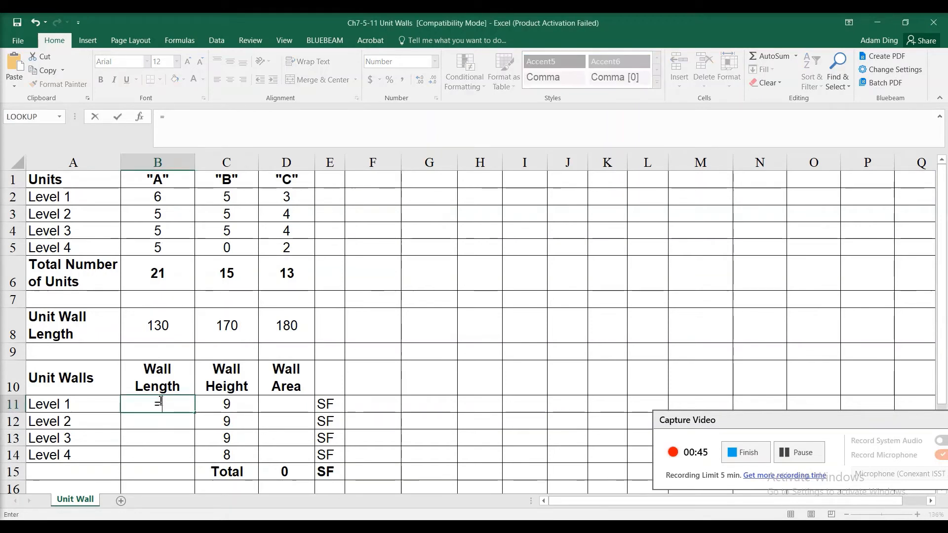
pyautogui.write('SUMPRO')
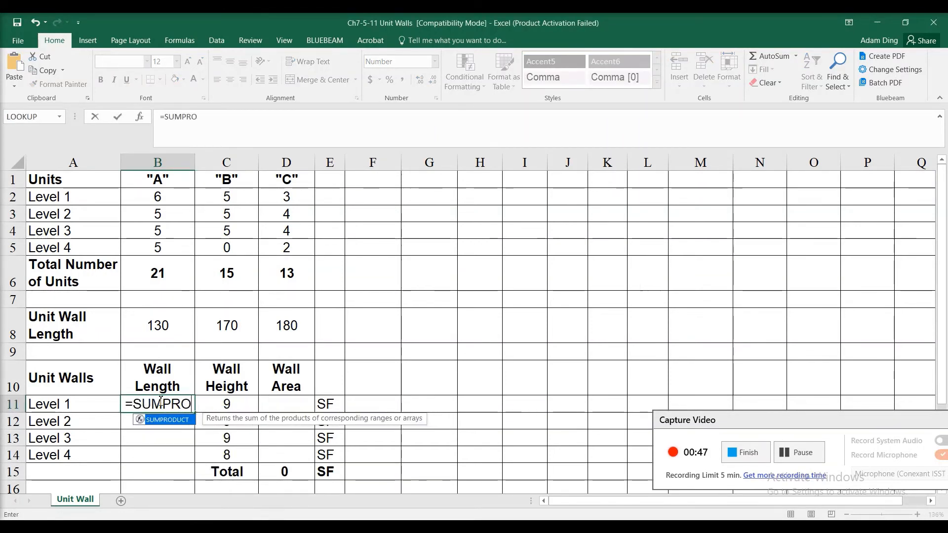
pyautogui.write('DUCT(')
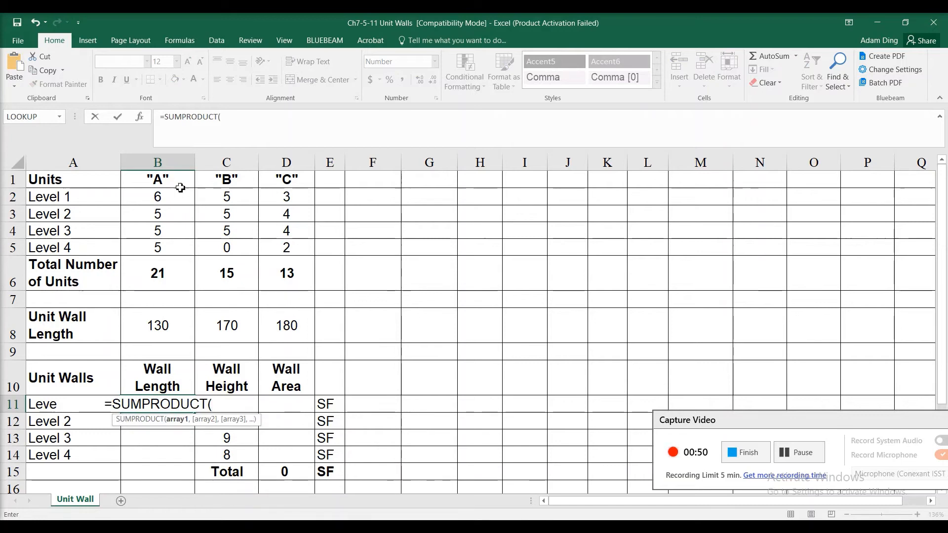
pyautogui.click(156, 197)
pyautogui.moveTo(157, 198); pyautogui.dragTo(317, 212)
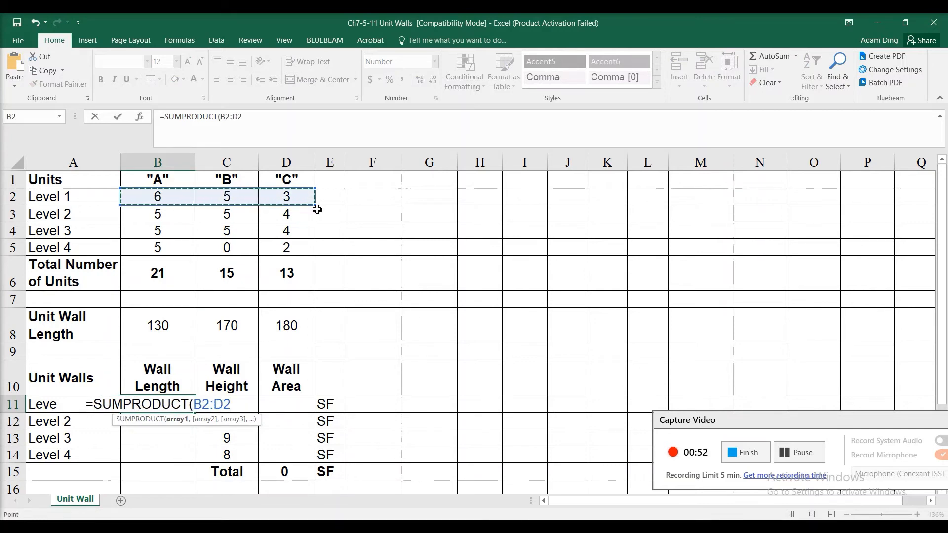
pyautogui.write('*')
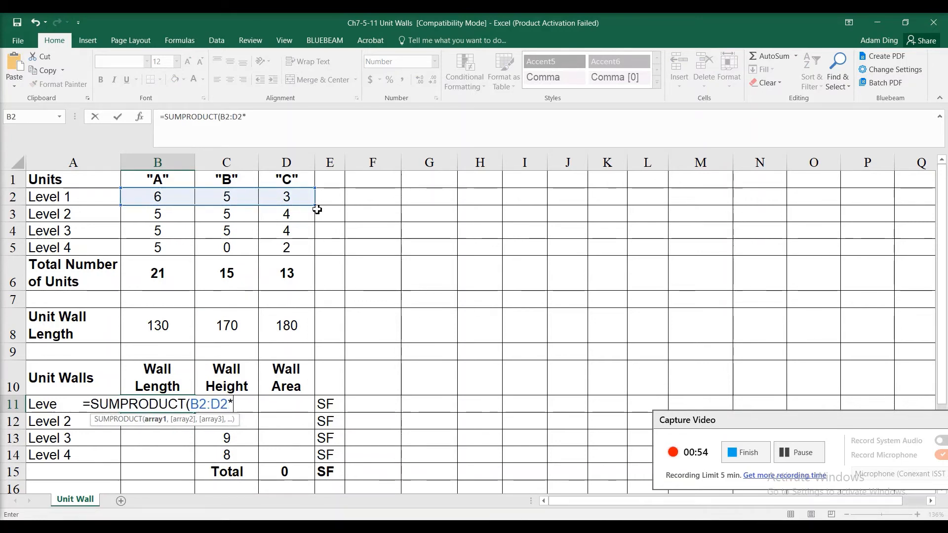
pyautogui.moveTo(168, 326); pyautogui.dragTo(310, 328)
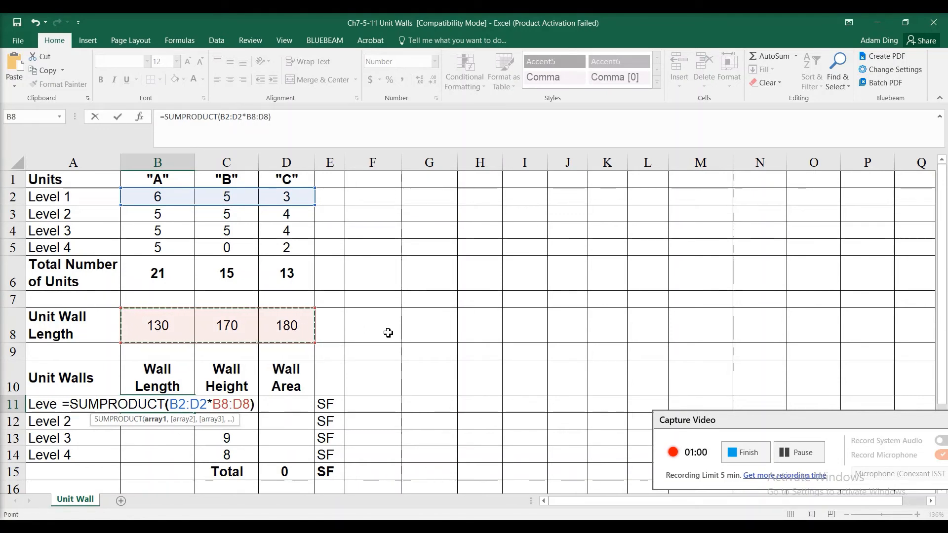
pyautogui.write(')')
# - Make the unit wall length reference in B11's formula absolute as $B$8:$D$8 and fill the formula through B14 for Level 4
pyautogui.click(246, 114)
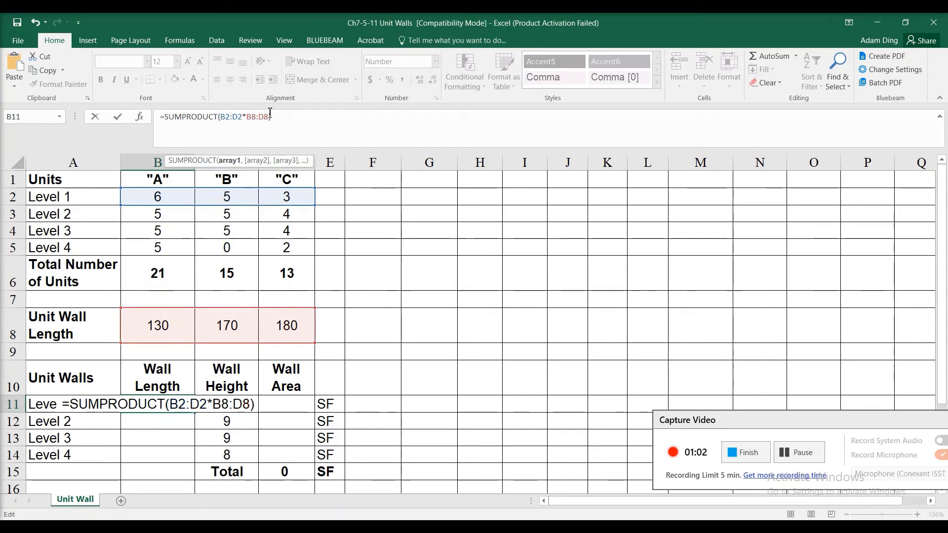
pyautogui.write('$')
pyautogui.press('Right')
pyautogui.write('$')
pyautogui.press('Right')
pyautogui.press('Right')
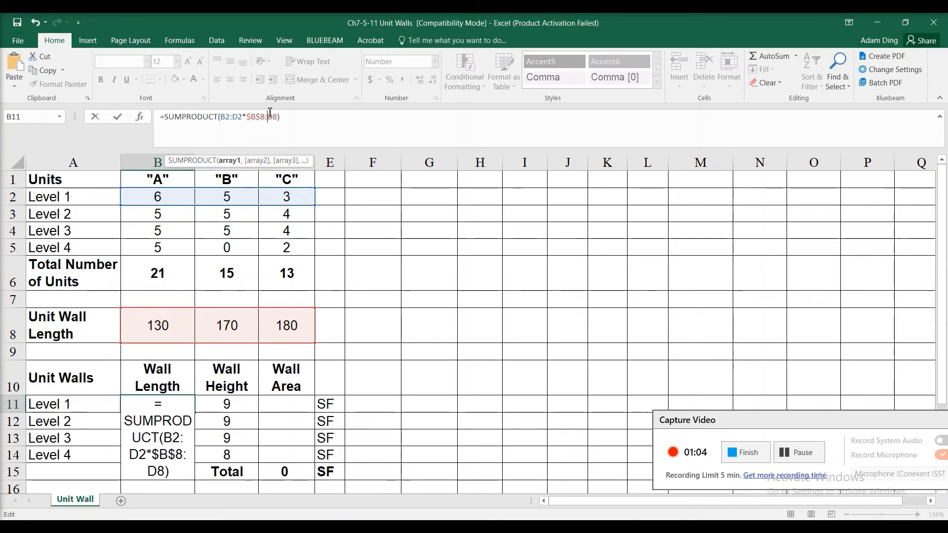
pyautogui.write('$')
pyautogui.press('Right')
pyautogui.write('$')
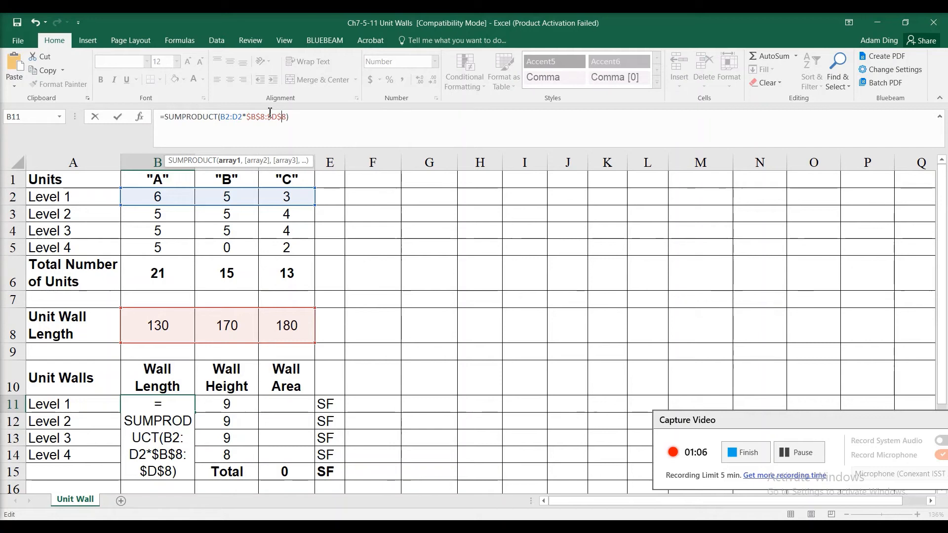
pyautogui.hotkey('ctrl', 'Return')
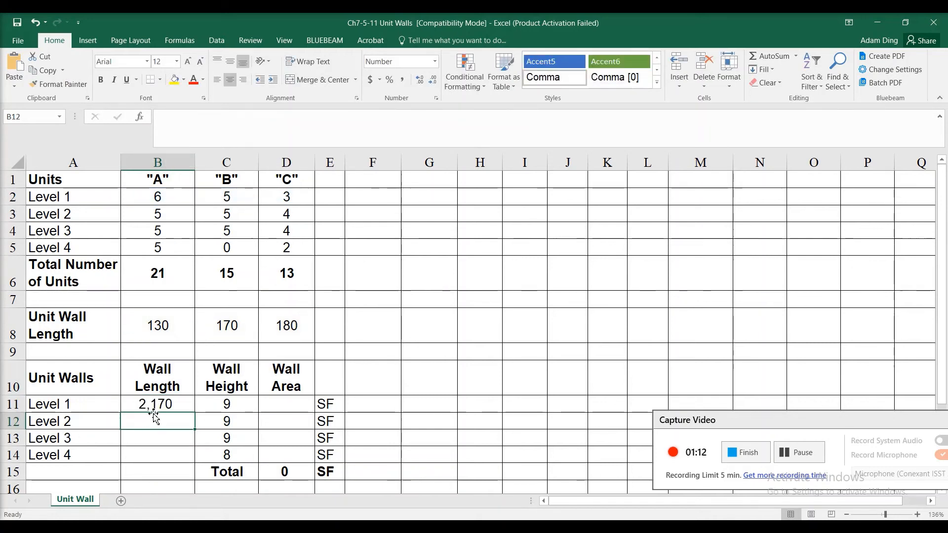
pyautogui.moveTo(196, 415); pyautogui.dragTo(197, 463)
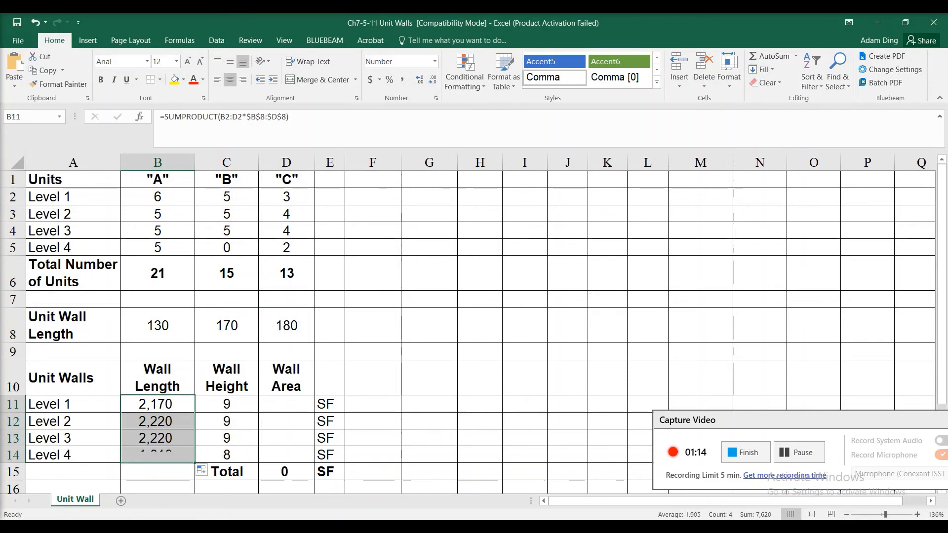
# - Calculate the Level 1 unit wall area in D11 as =B11*C11 and fill the formula through D14 for Level 4
pyautogui.click(291, 406)
pyautogui.click(303, 405)
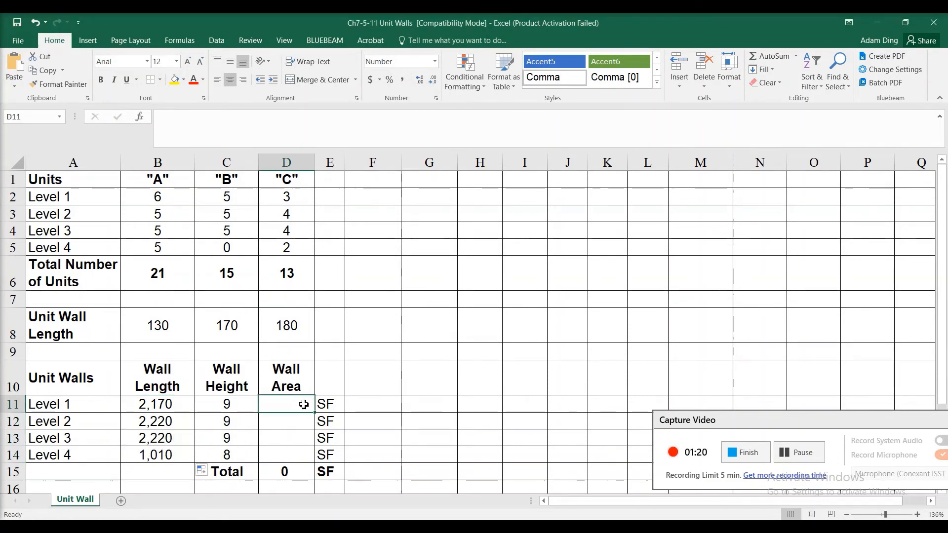
pyautogui.write('=')
pyautogui.click(179, 409)
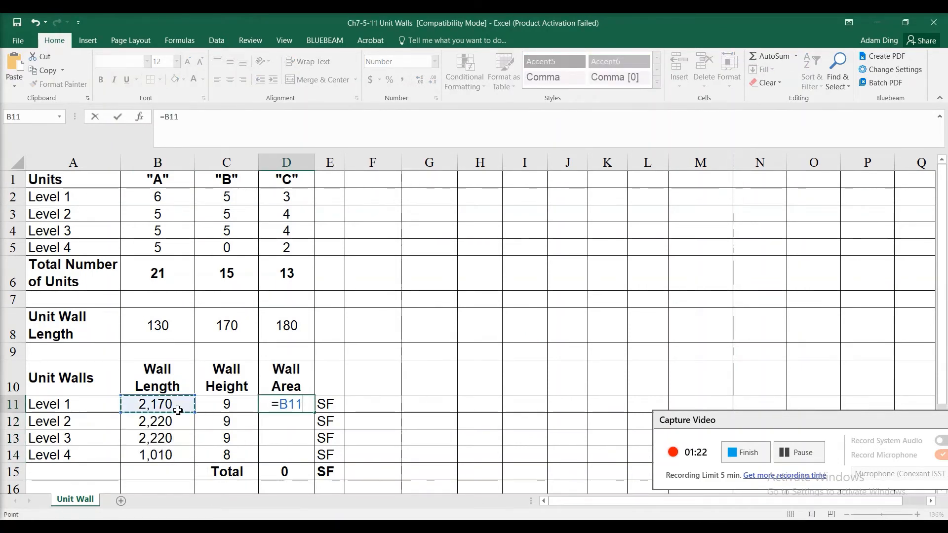
pyautogui.write('*')
pyautogui.click(243, 411)
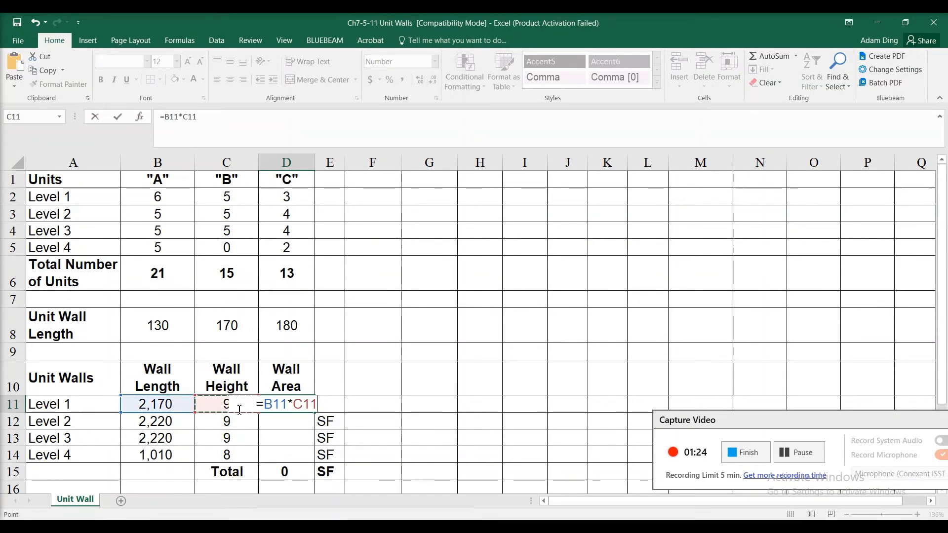
pyautogui.press('Return')
pyautogui.click(276, 407)
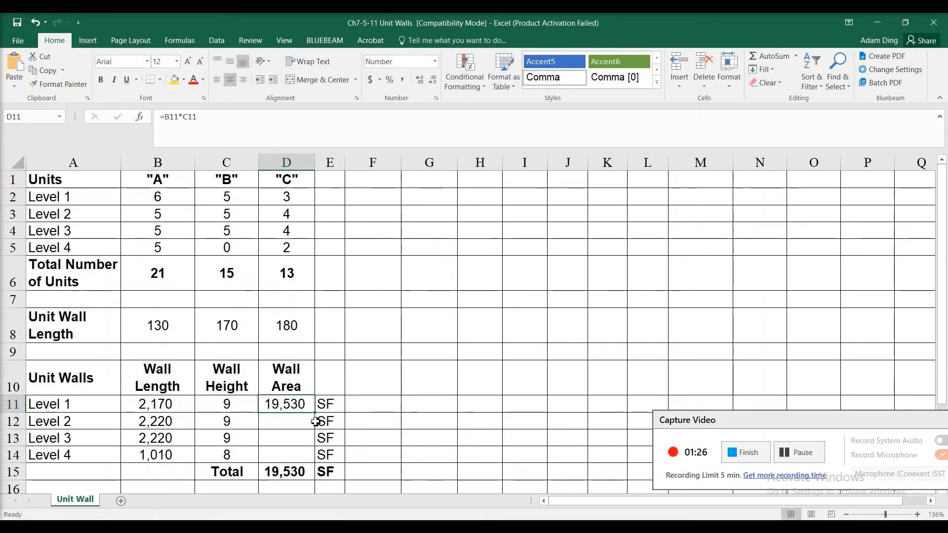
pyautogui.moveTo(315, 413); pyautogui.dragTo(315, 456)
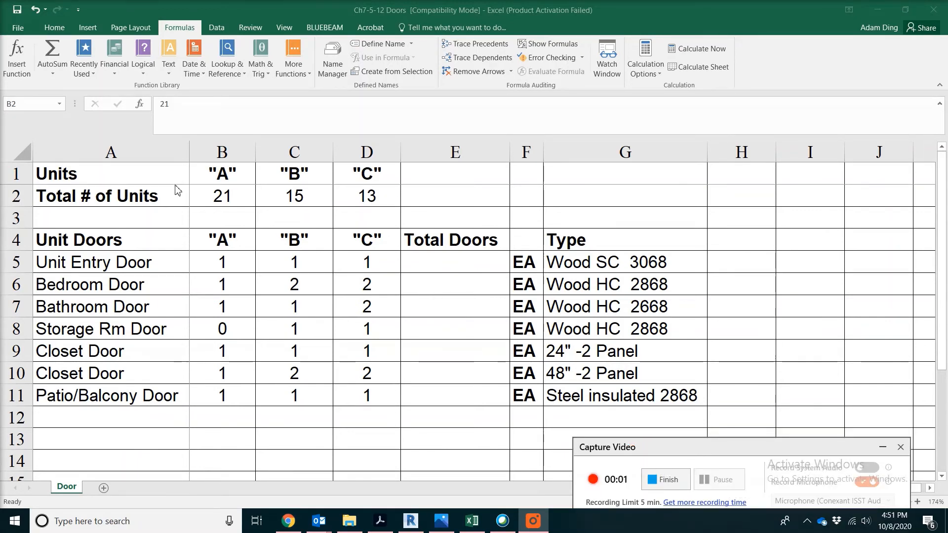
# - Define the workbook-scope name Condo for the total unit counts in B2:D2 of the Door sheet
pyautogui.hotkey('shift', 'Right')
pyautogui.hotkey('shift', 'Right')
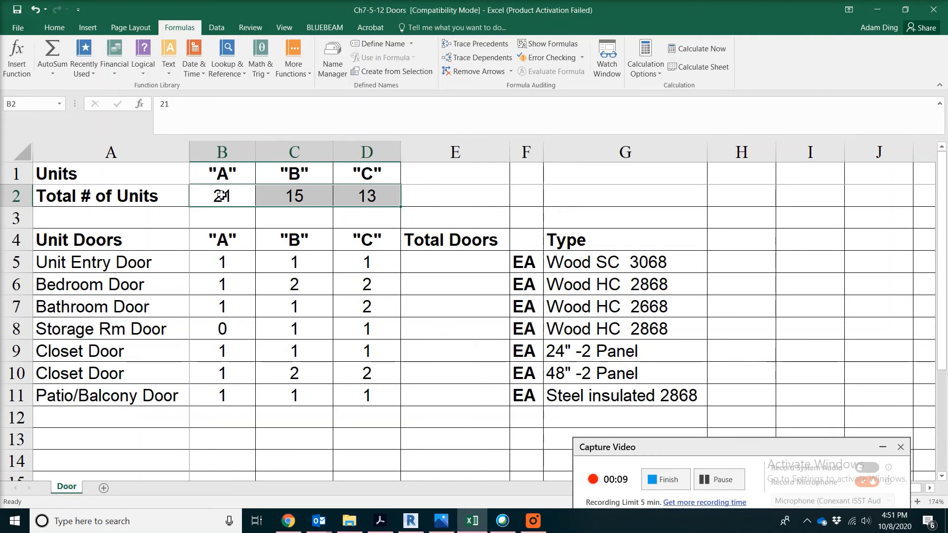
pyautogui.hotkey('shift', 'Left')
pyautogui.moveTo(213, 197); pyautogui.dragTo(370, 195)
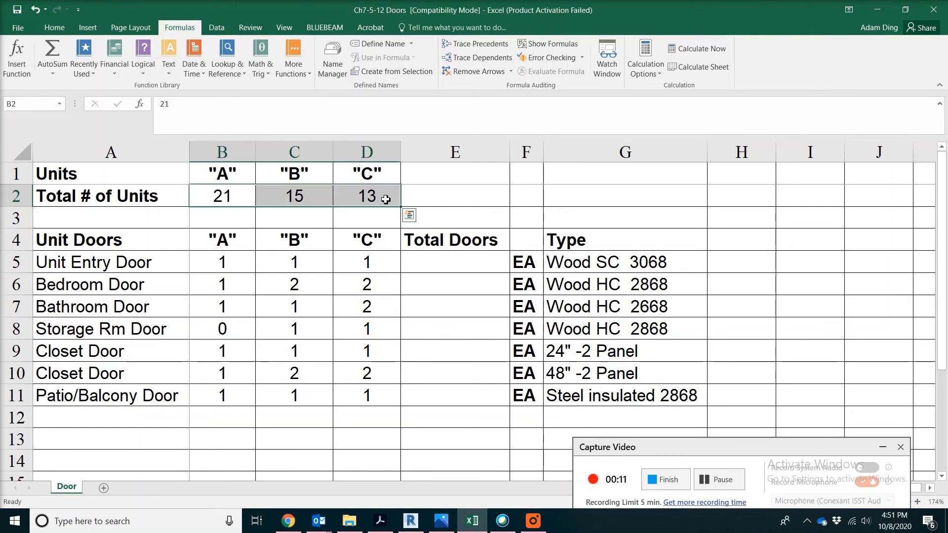
pyautogui.rightClick(386, 200)
pyautogui.click(481, 437)
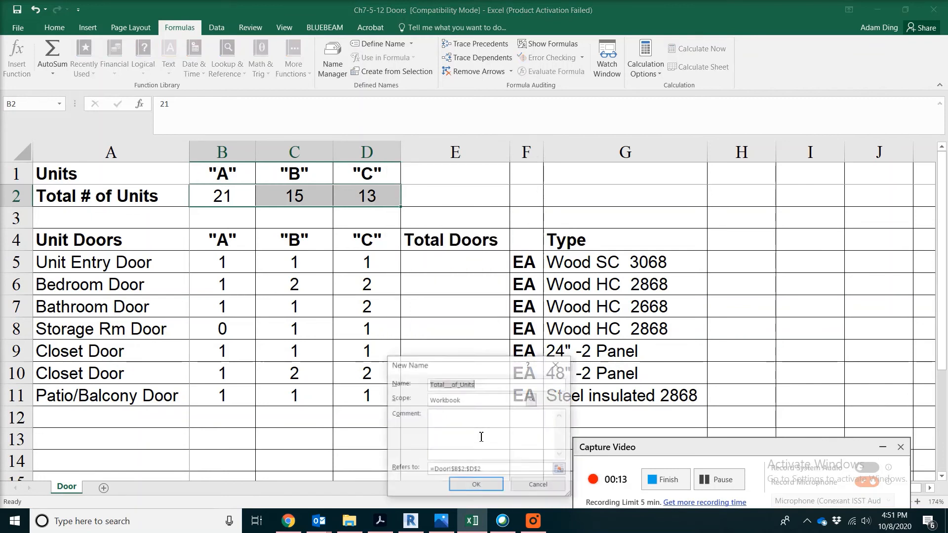
pyautogui.write('Condo')
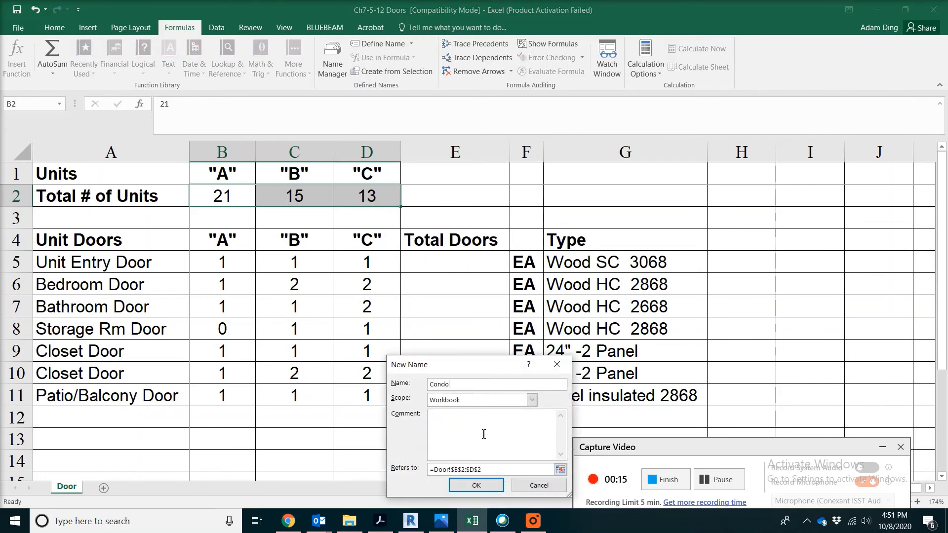
pyautogui.click(476, 485)
# - Calculate the total unit entry doors in E5 as =SUMPRODUCT(Condo*B5:D5) and fill the formula through E11 for the patio/balcony doors
pyautogui.click(447, 273)
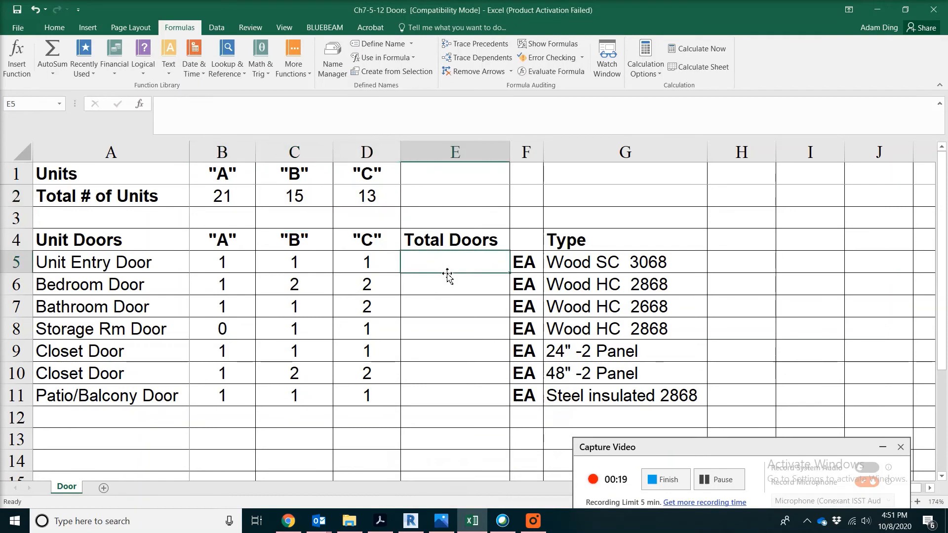
pyautogui.write('=sum')
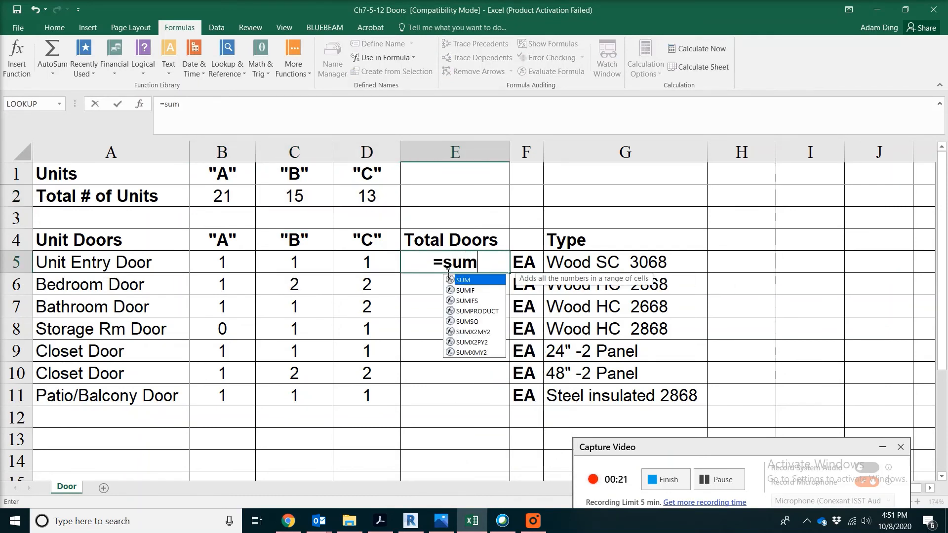
pyautogui.write('product')
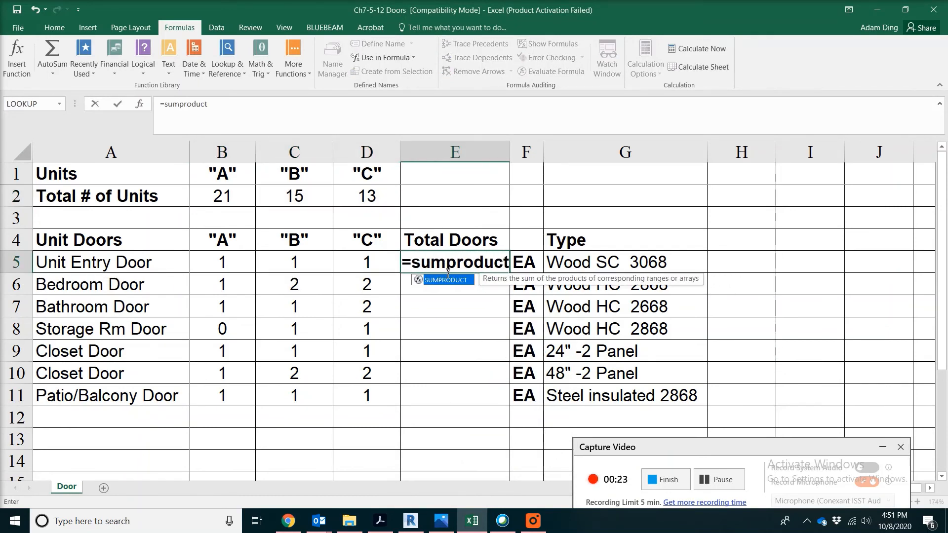
pyautogui.write('(condo')
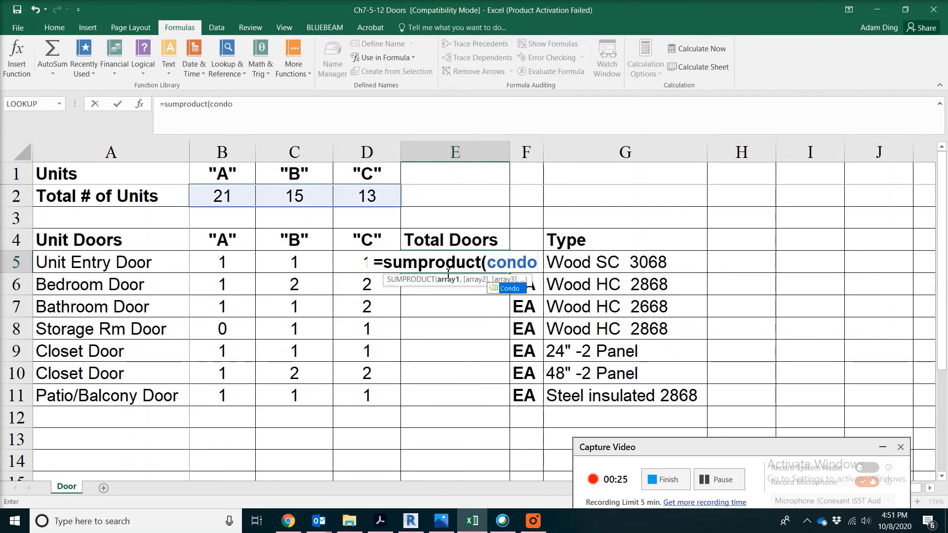
pyautogui.write('*')
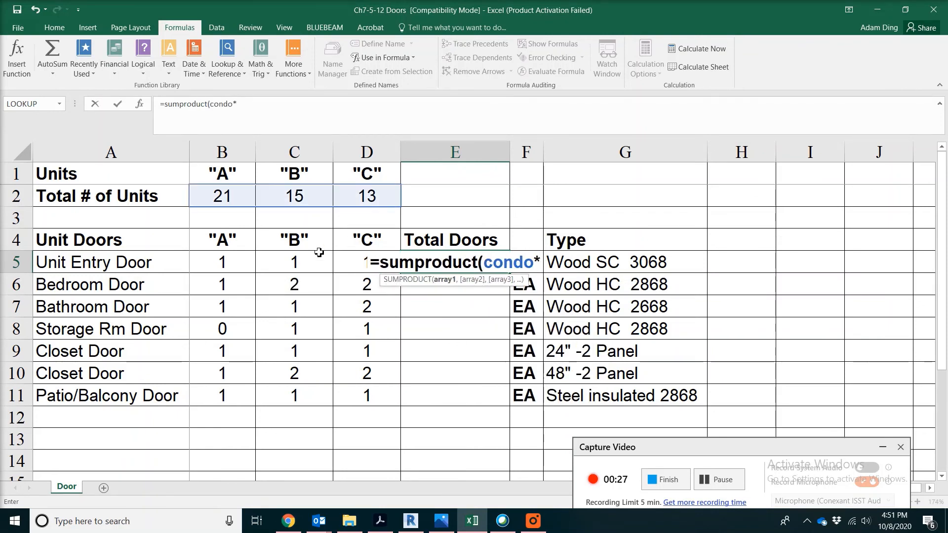
pyautogui.moveTo(234, 257); pyautogui.dragTo(370, 262)
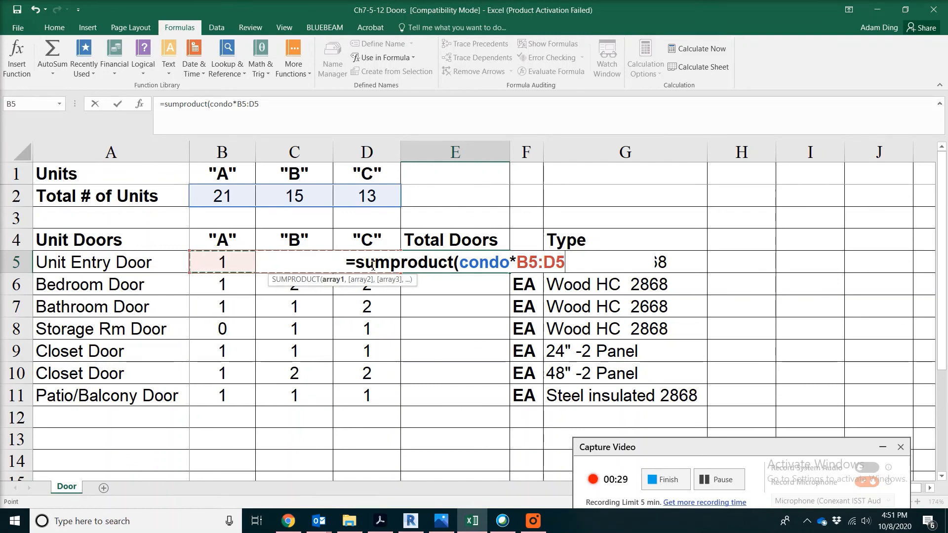
pyautogui.press('Return')
pyautogui.click(456, 263)
pyautogui.moveTo(509, 273); pyautogui.dragTo(513, 401)
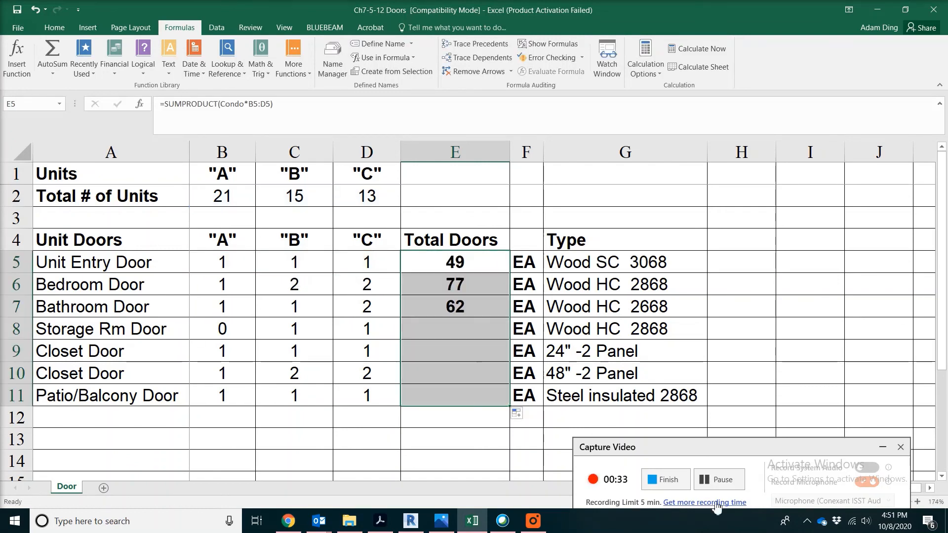